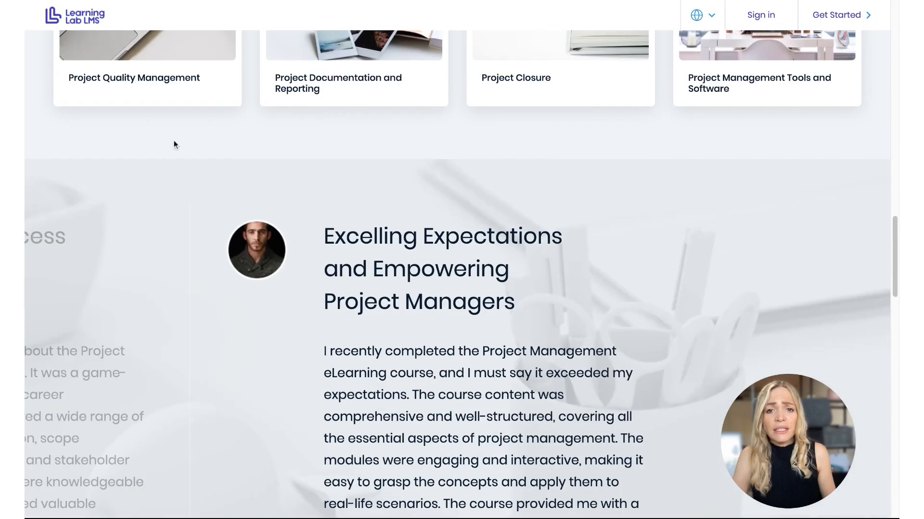
# Step: Look through the public landing page down to its registration banner and sign in to the platform
pyautogui.scroll(-7, 445, 238)
pyautogui.scroll(5, 444, 234)
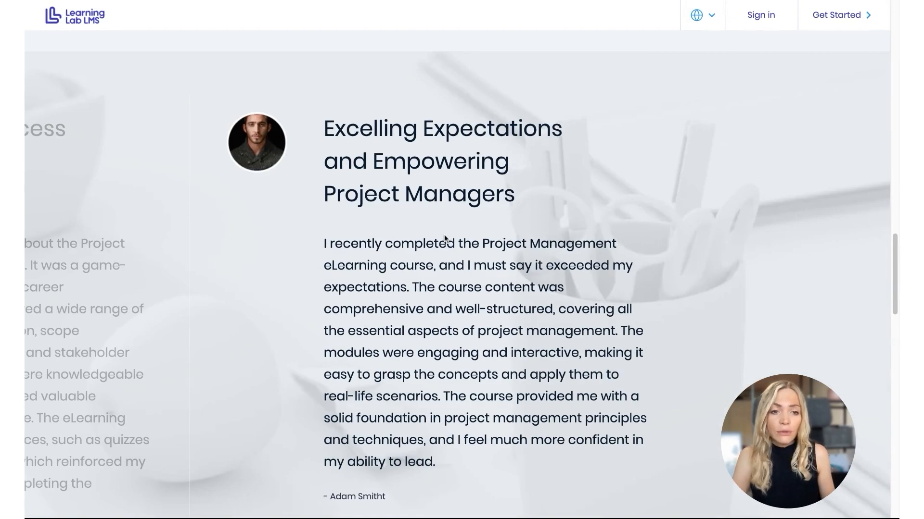
pyautogui.scroll(-14, 457, 259)
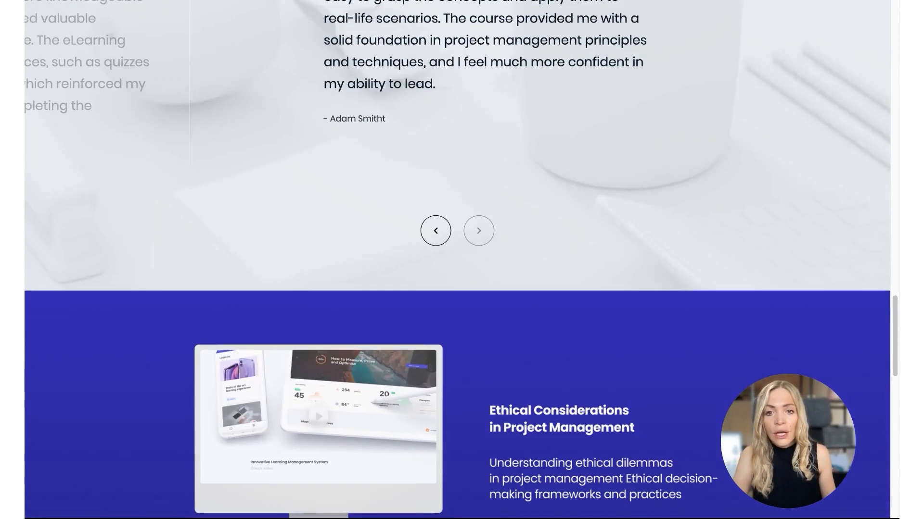
pyautogui.scroll(-12, 199, 256)
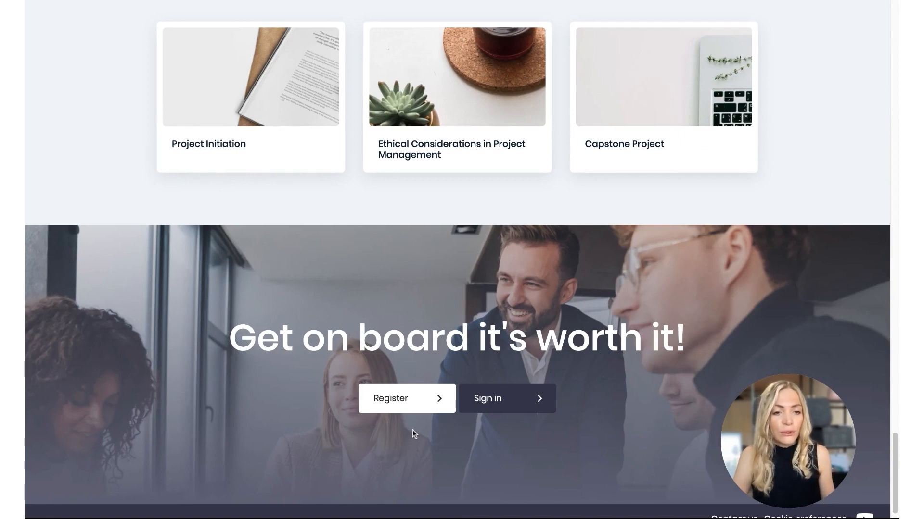
pyautogui.click(497, 405)
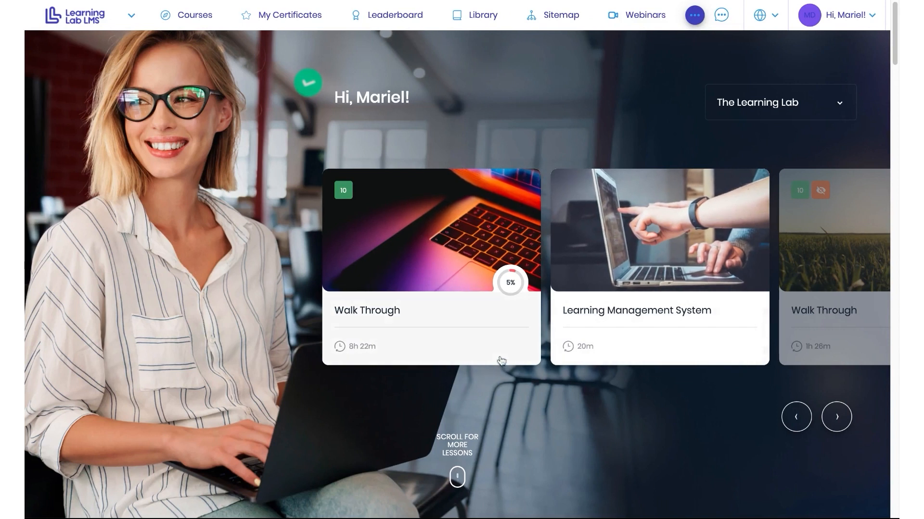
# Step: View the list of available classes, open the Walk Through course and return to the home dashboard
pyautogui.click(829, 105)
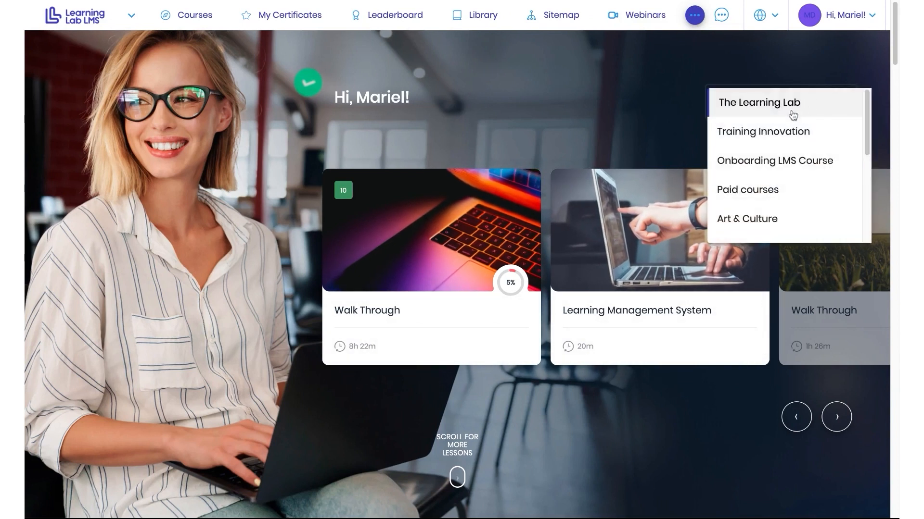
pyautogui.click(407, 238)
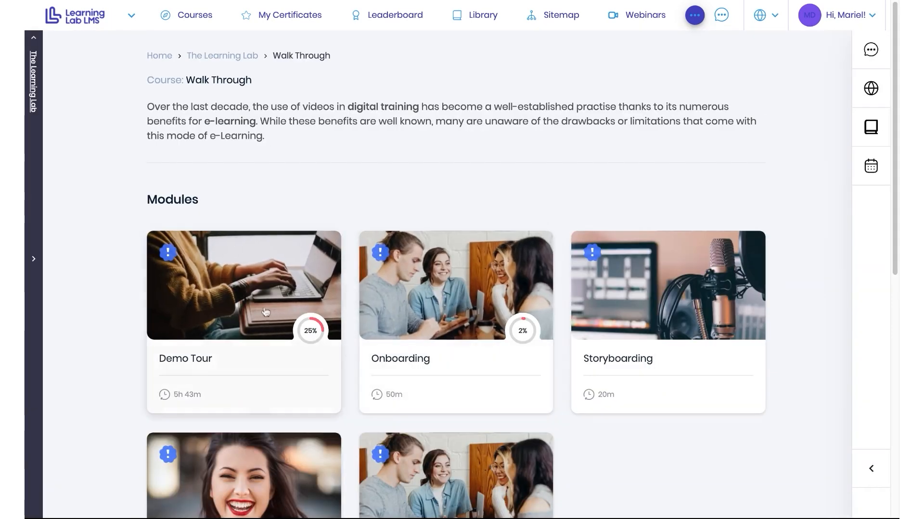
pyautogui.click(75, 27)
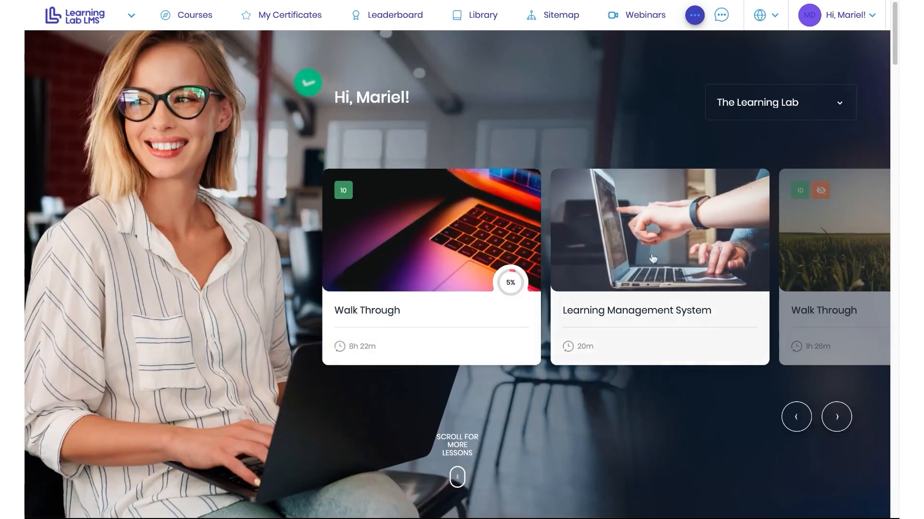
# Step: Browse the course carousel and switch the displayed class to Paid courses and to Onboarding LMS Course
pyautogui.click(836, 417)
pyautogui.click(836, 417)
pyautogui.click(836, 417)
pyautogui.click(825, 111)
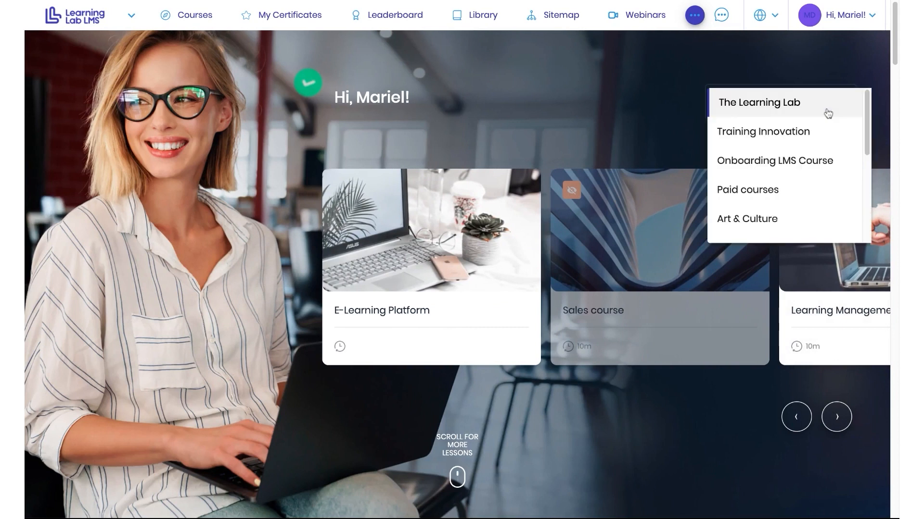
pyautogui.click(787, 189)
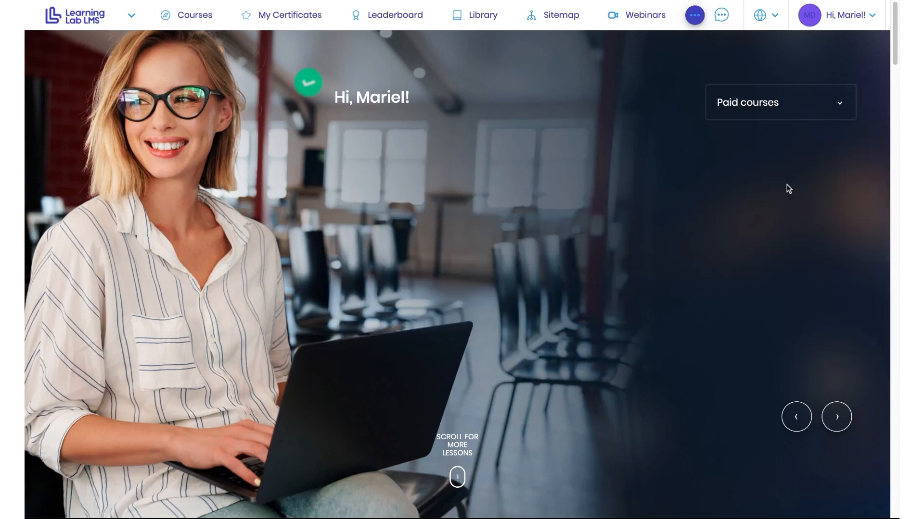
pyautogui.click(804, 124)
pyautogui.click(783, 98)
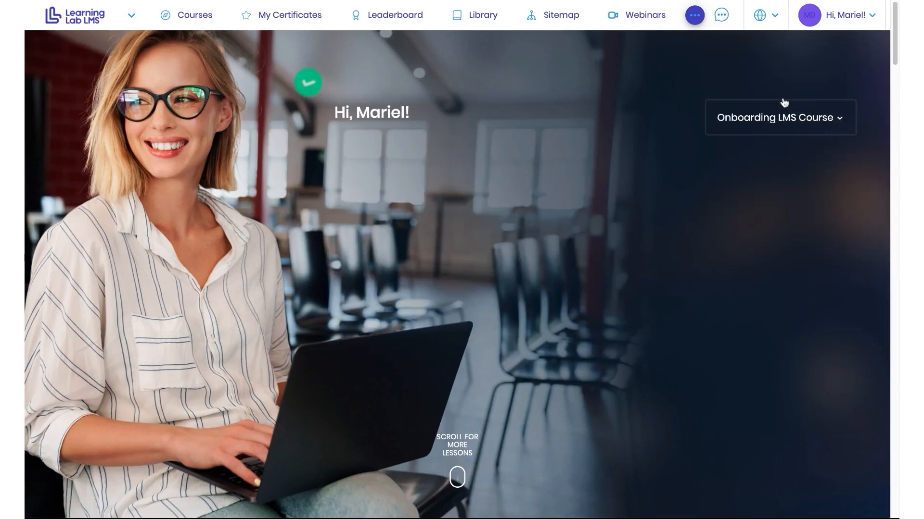
# Step: Open the My test path learning path from the dashboard and look through its courses and lessons
pyautogui.scroll(-8, 591, 423)
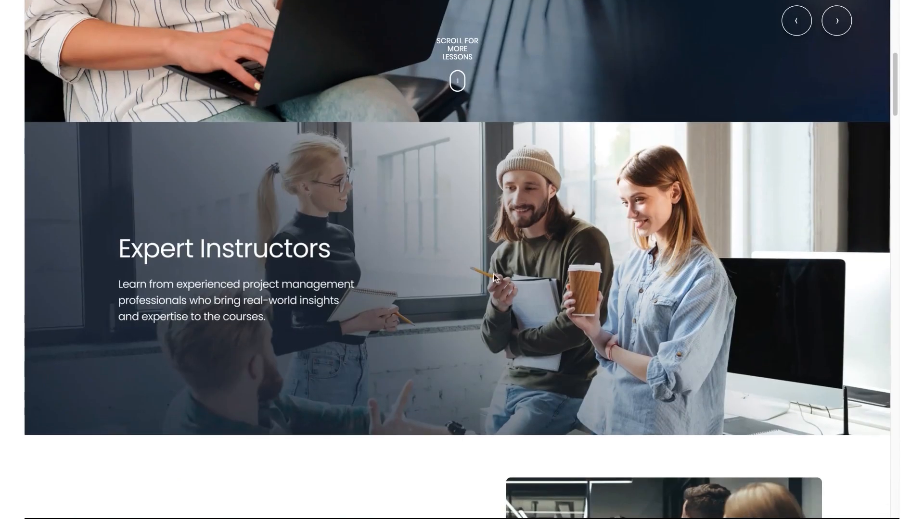
pyautogui.scroll(-8, 375, 343)
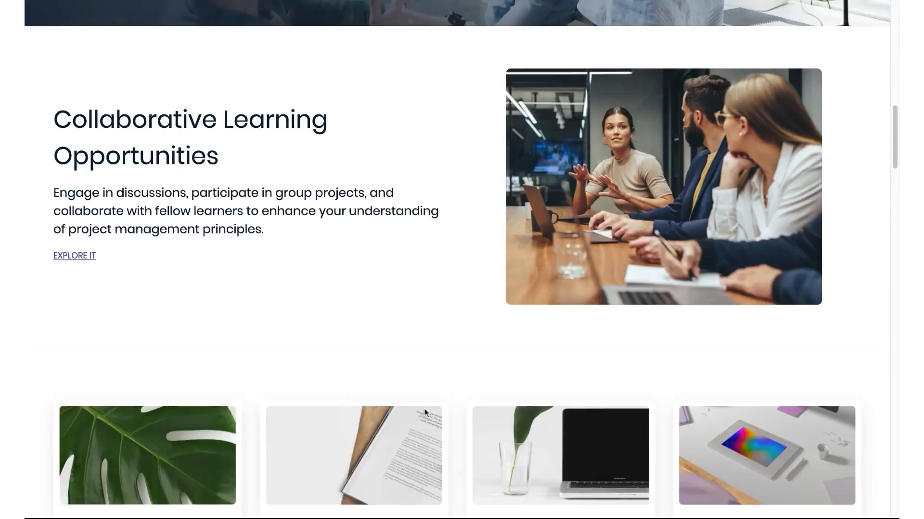
pyautogui.scroll(-6, 214, 268)
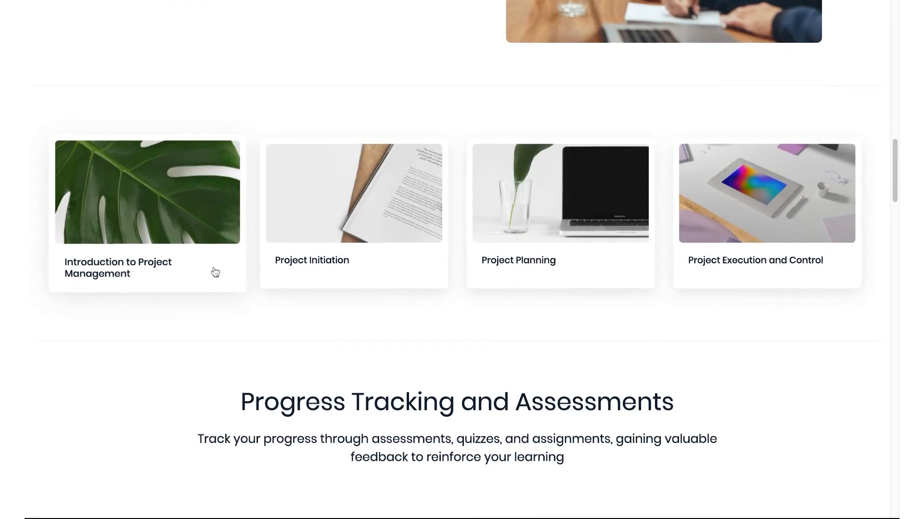
pyautogui.scroll(-10, 213, 268)
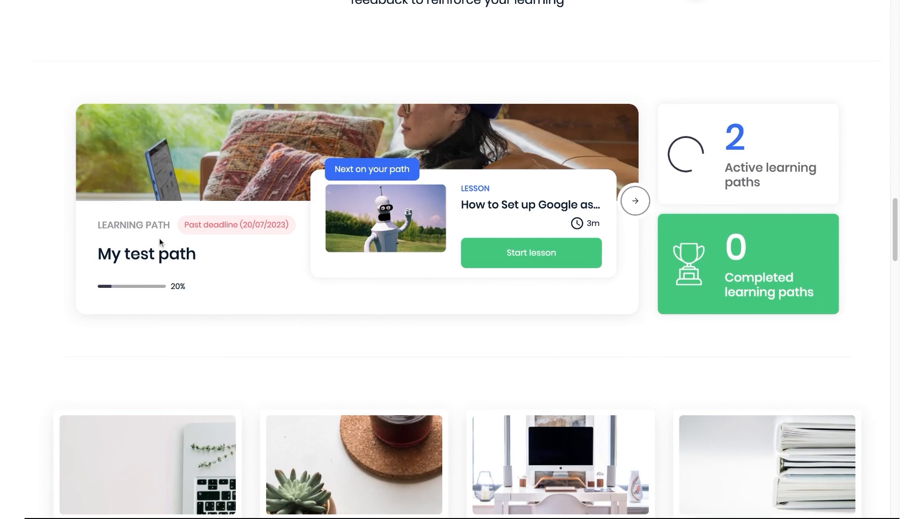
pyautogui.click(155, 254)
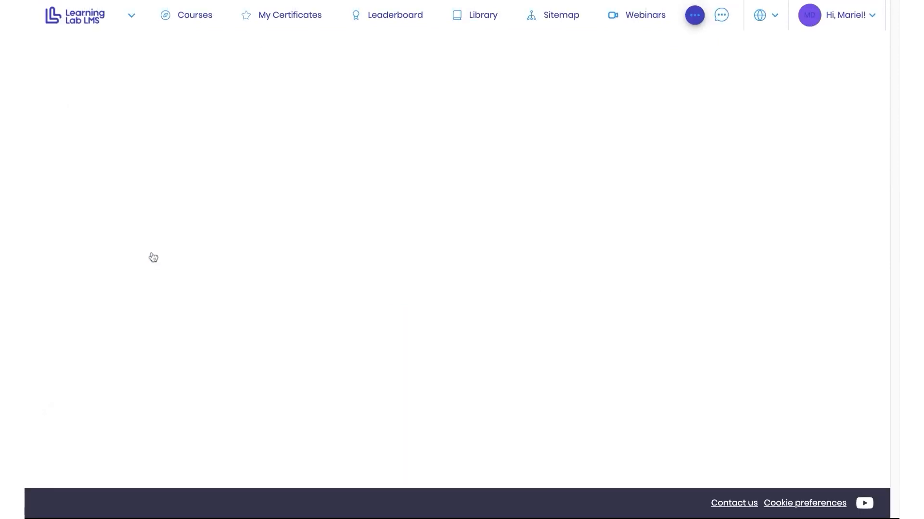
pyautogui.scroll(-5, 611, 390)
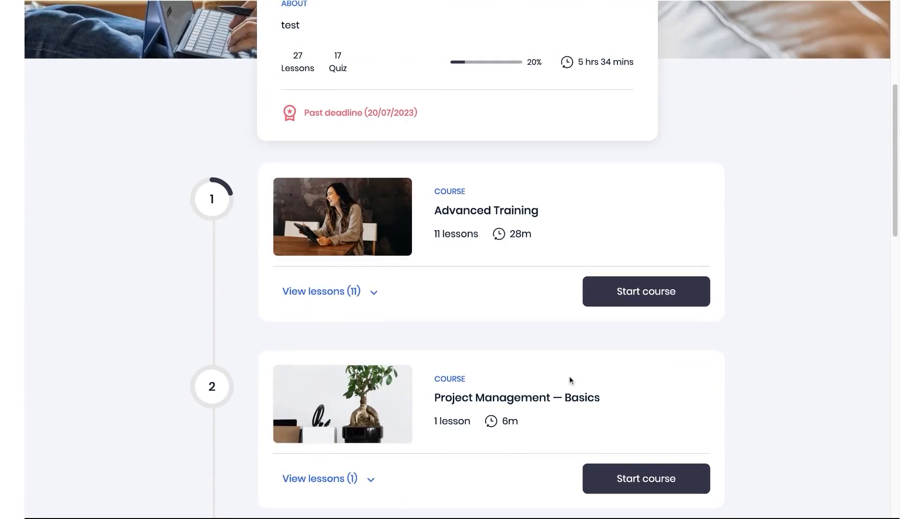
pyautogui.scroll(-7, 721, 241)
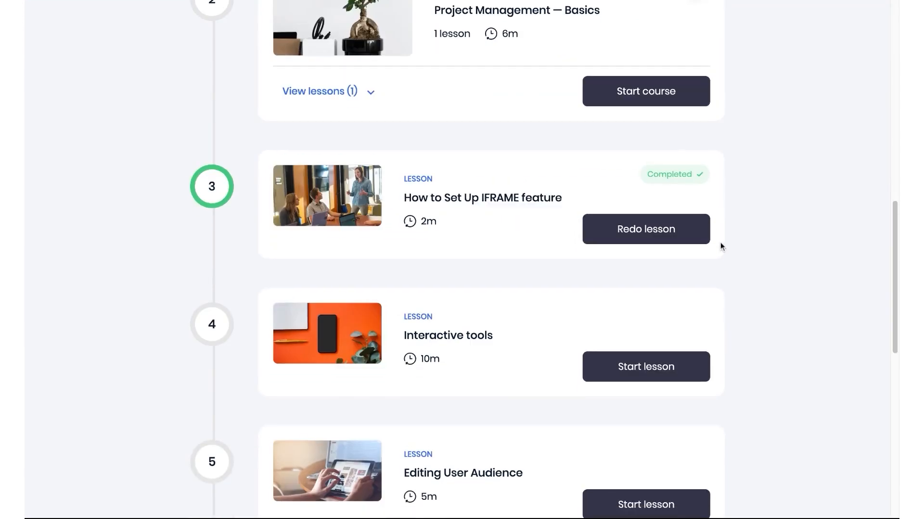
pyautogui.scroll(12, 719, 243)
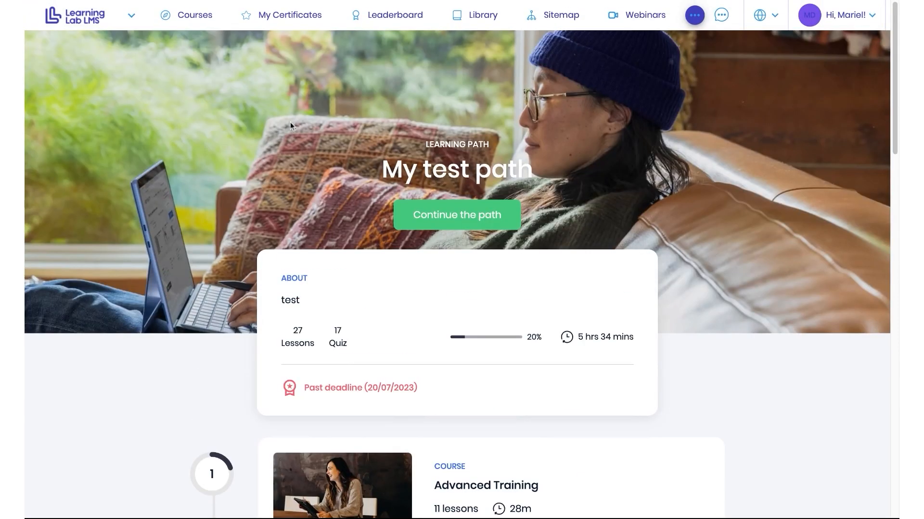
# Step: Return to the home dashboard and examine all its content blocks, from the course carousel down to the embedded video
pyautogui.click(84, 24)
pyautogui.scroll(-8, 218, 254)
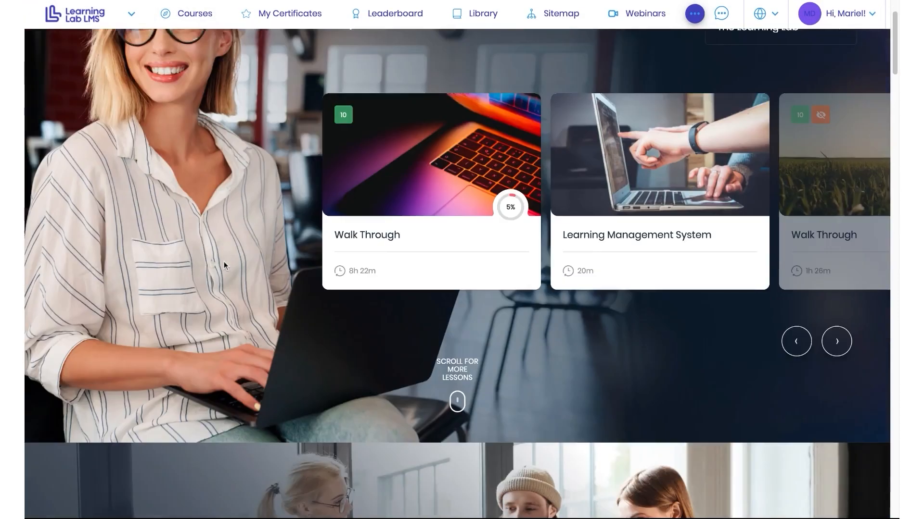
pyautogui.scroll(-20, 226, 265)
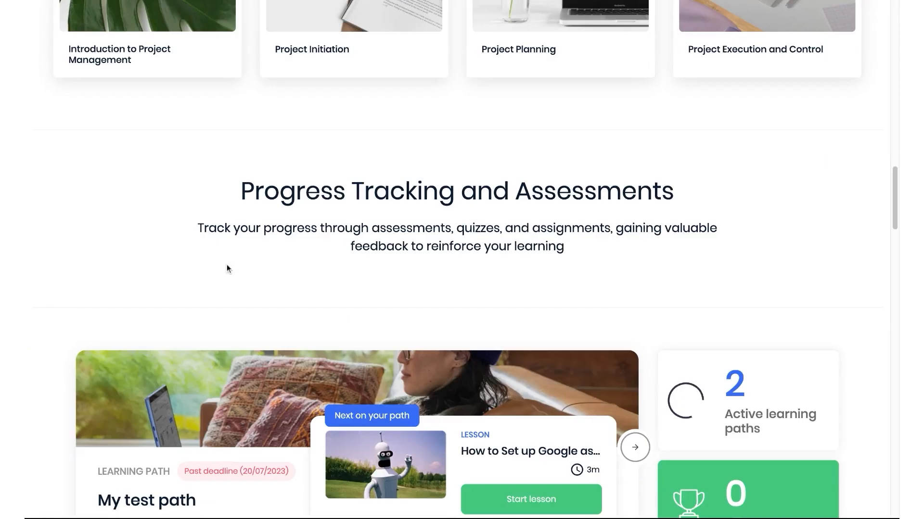
pyautogui.scroll(-15, 226, 265)
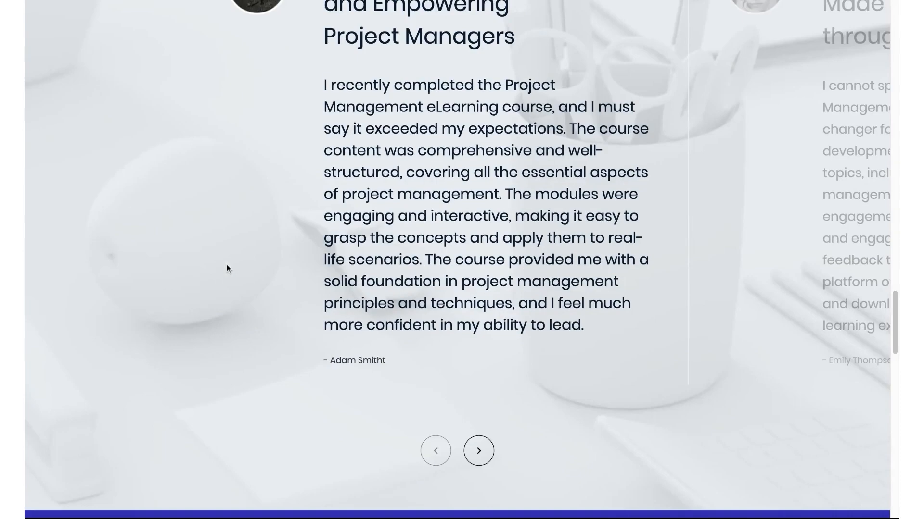
pyautogui.scroll(-10, 227, 265)
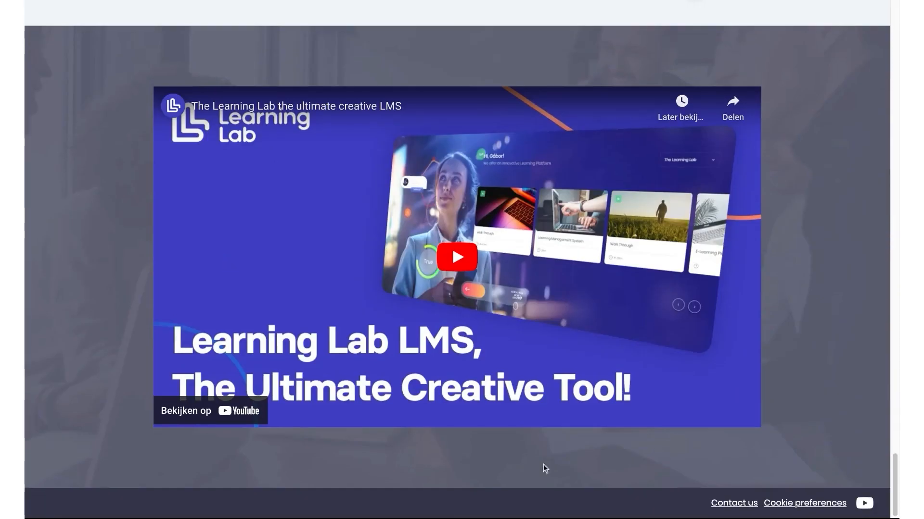
pyautogui.scroll(20, 469, 287)
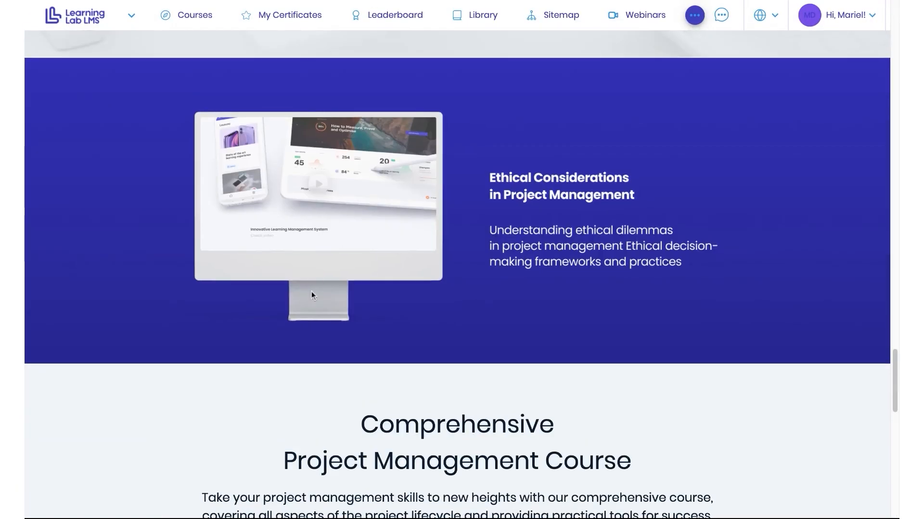
pyautogui.scroll(20, 365, 298)
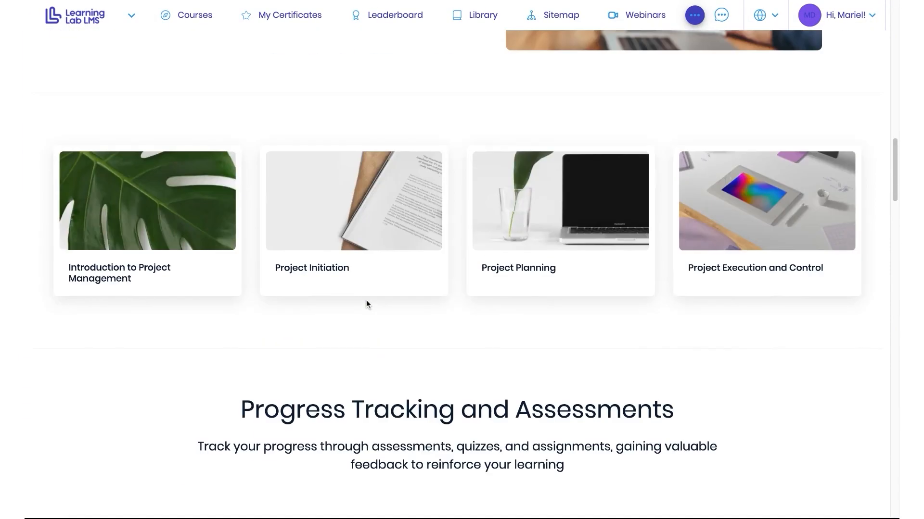
pyautogui.scroll(5, 366, 302)
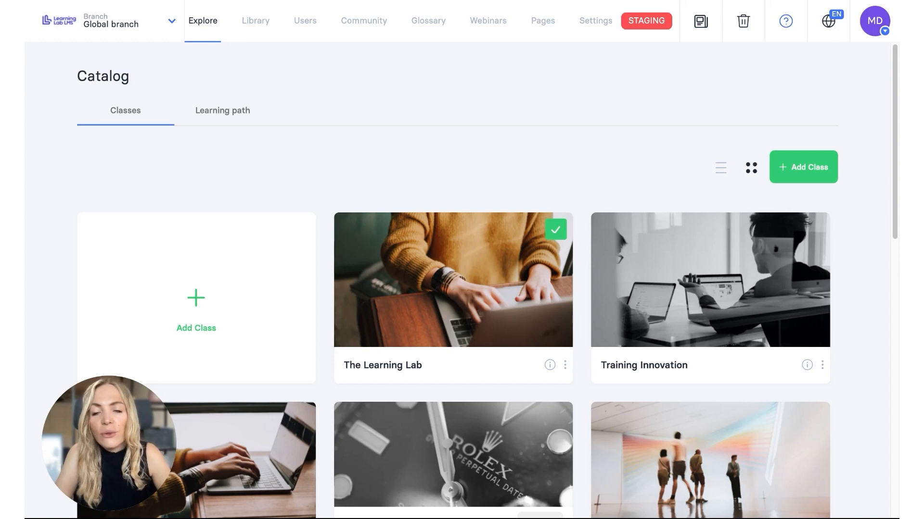
# Step: In the platform's administration pages, open the Dashboard page with alias /page/dashboard_old_2023 and review its list of blocks
pyautogui.click(530, 21)
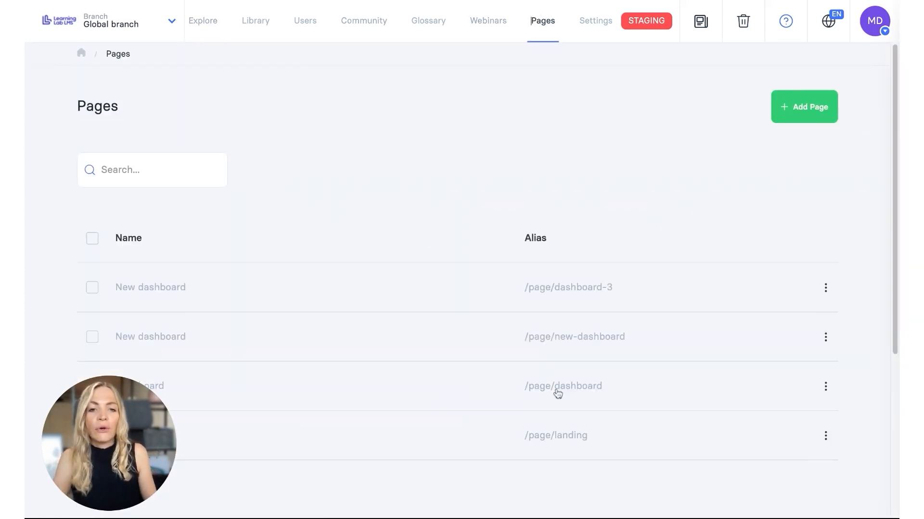
pyautogui.scroll(-3, 625, 323)
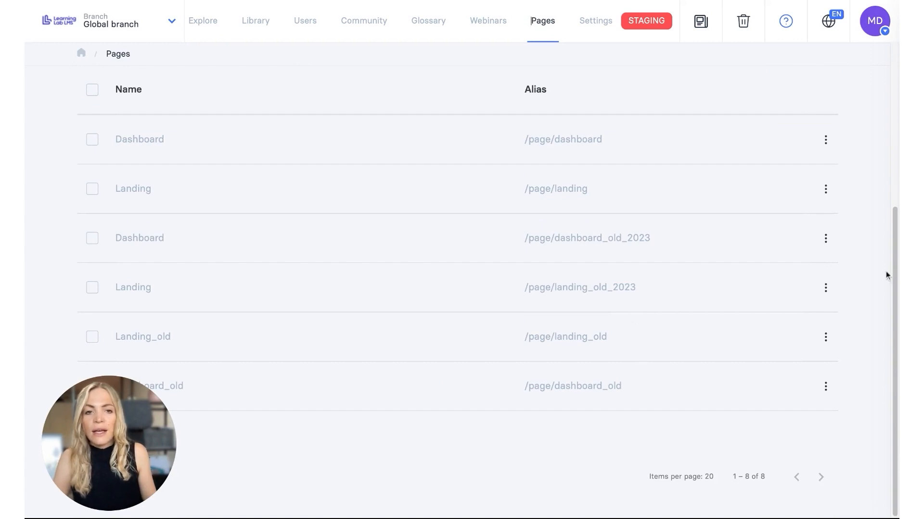
pyautogui.click(829, 247)
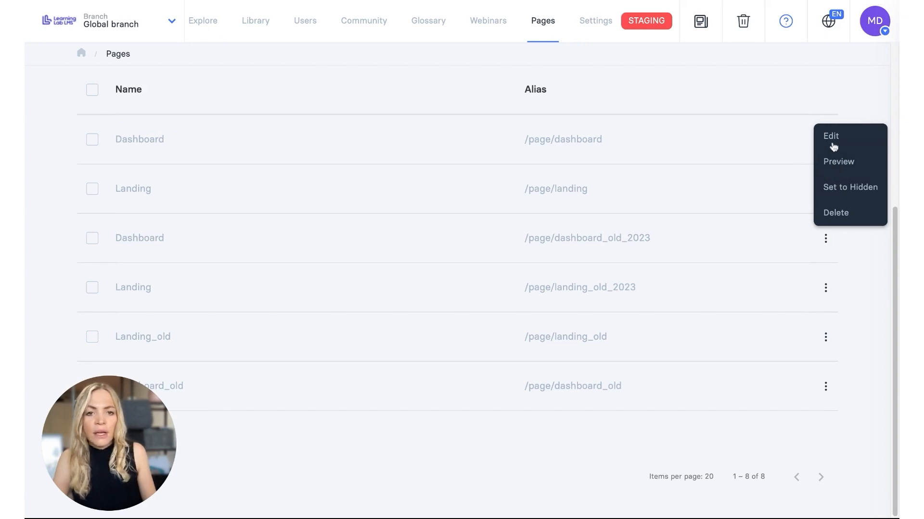
pyautogui.click(153, 246)
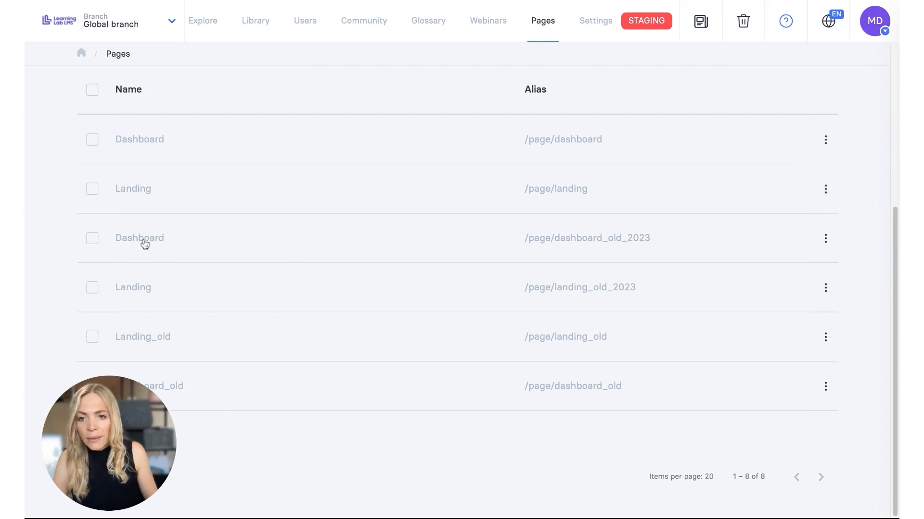
pyautogui.click(144, 239)
pyautogui.scroll(-5, 355, 284)
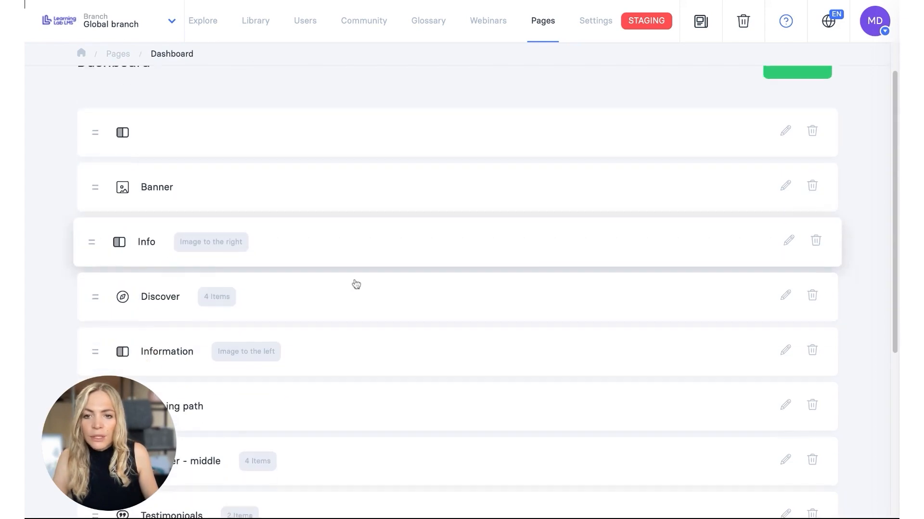
pyautogui.scroll(5, 355, 285)
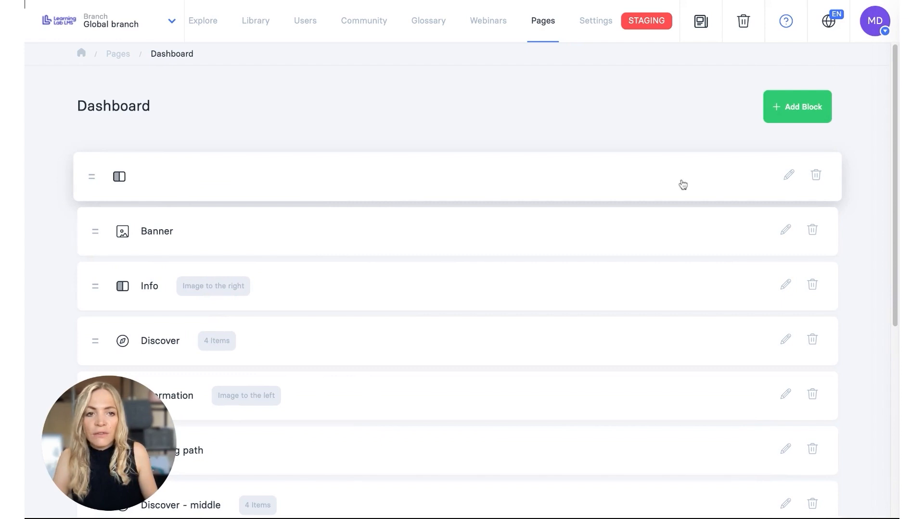
# Step: Open the untitled first block of the Dashboard page for editing and examine its media, button, colour, background and audience settings
pyautogui.click(788, 175)
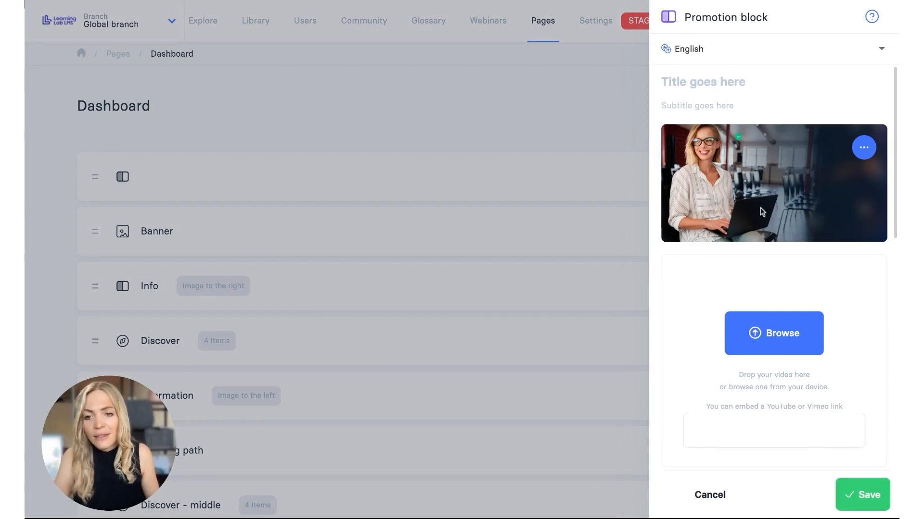
pyautogui.scroll(-2, 772, 268)
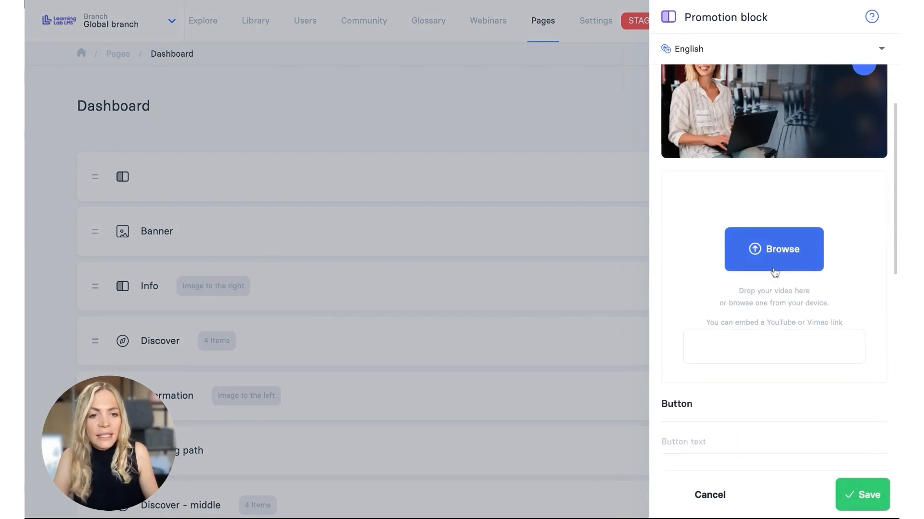
pyautogui.click(773, 268)
pyautogui.scroll(-7, 686, 408)
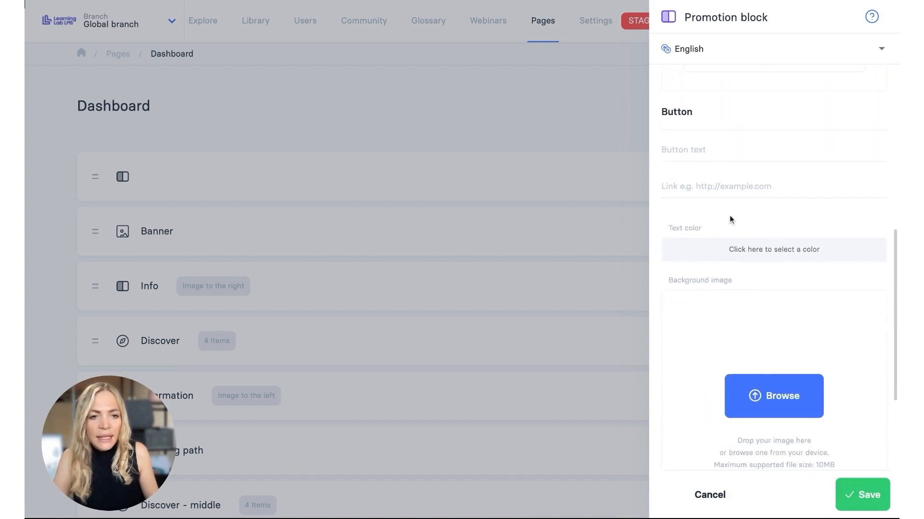
pyautogui.scroll(-3, 761, 362)
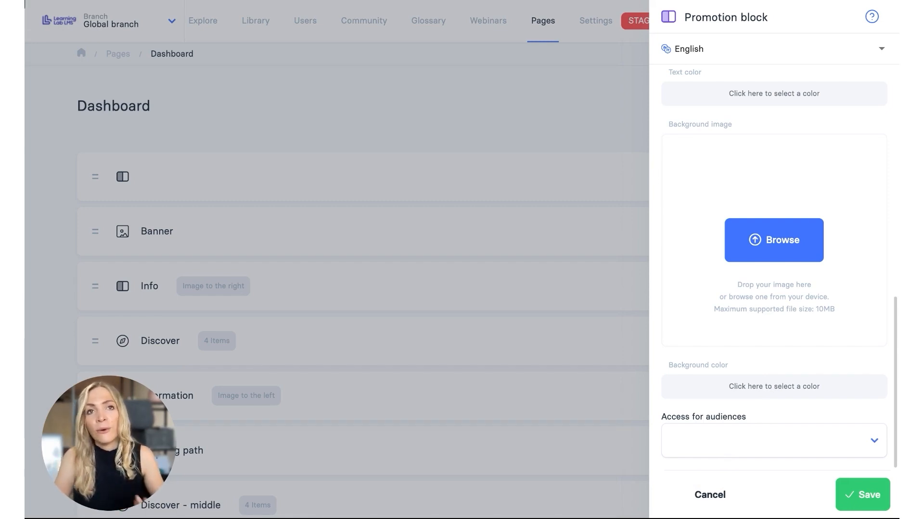
# Step: Close the first block unsaved, then examine the Banner block's width options, desktop image and phone image, closing it without saving
pyautogui.click(717, 487)
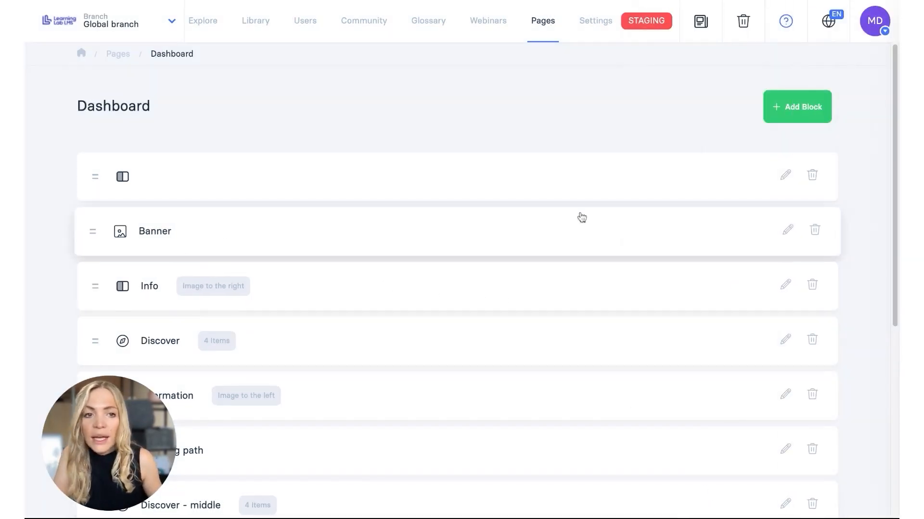
pyautogui.click(785, 230)
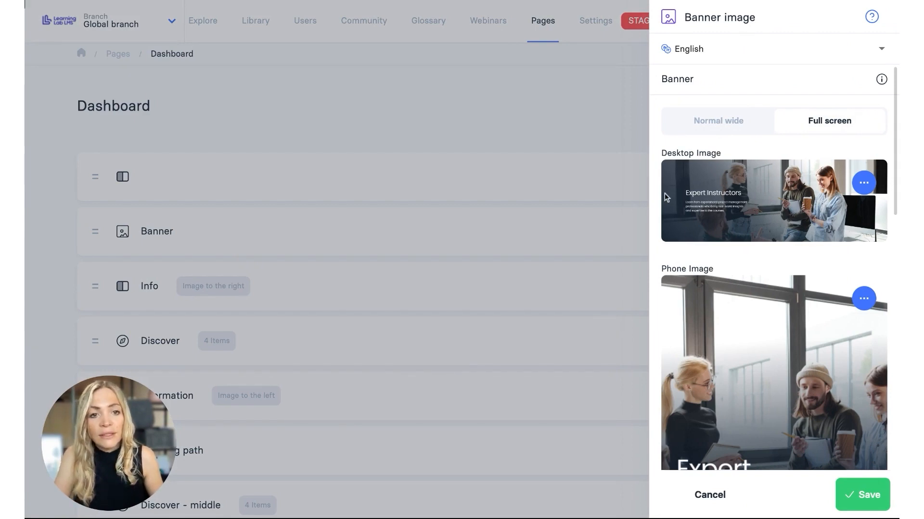
pyautogui.scroll(-4, 747, 298)
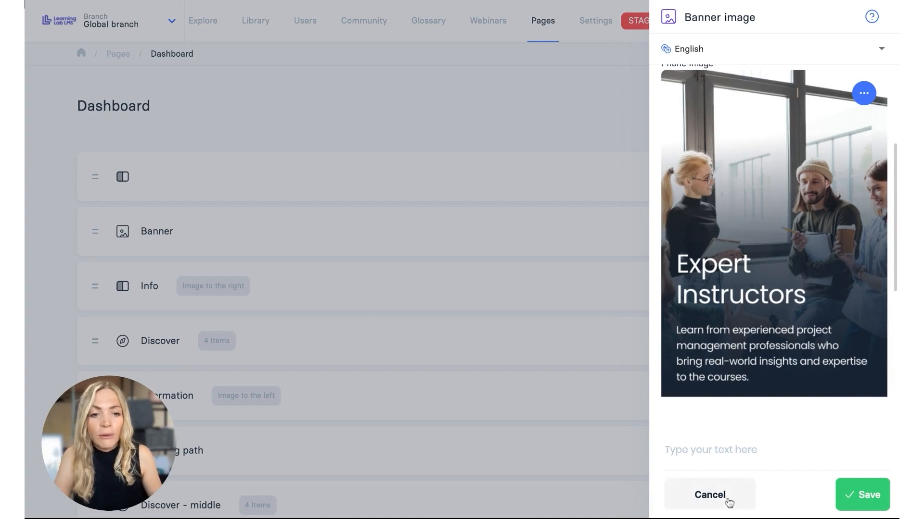
pyautogui.click(710, 492)
# Step: Examine the image and text of the Info block with the image to the right, and the Discover block's content references, saving neither
pyautogui.click(789, 285)
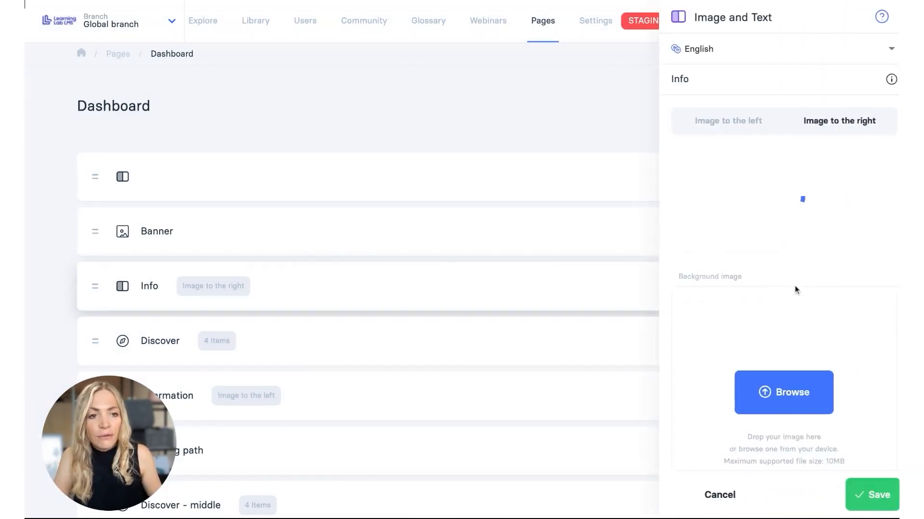
pyautogui.scroll(-5, 778, 256)
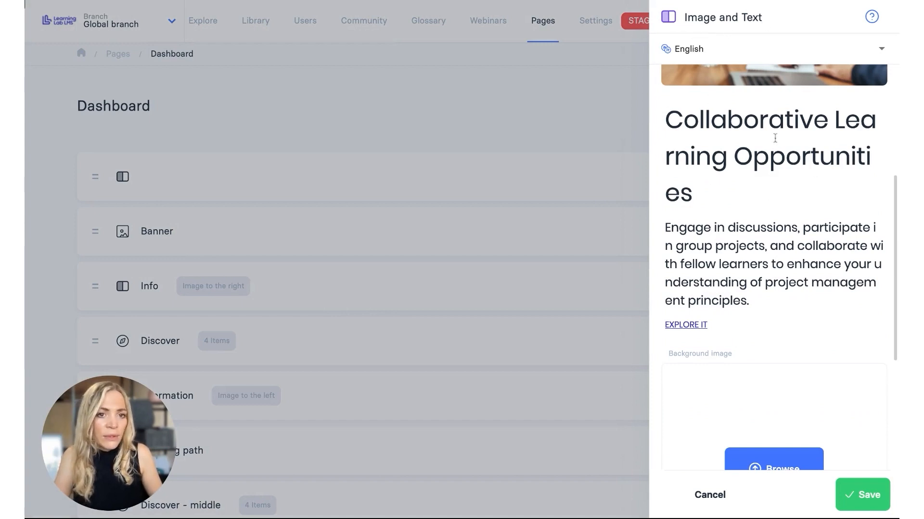
pyautogui.click(709, 495)
pyautogui.click(789, 342)
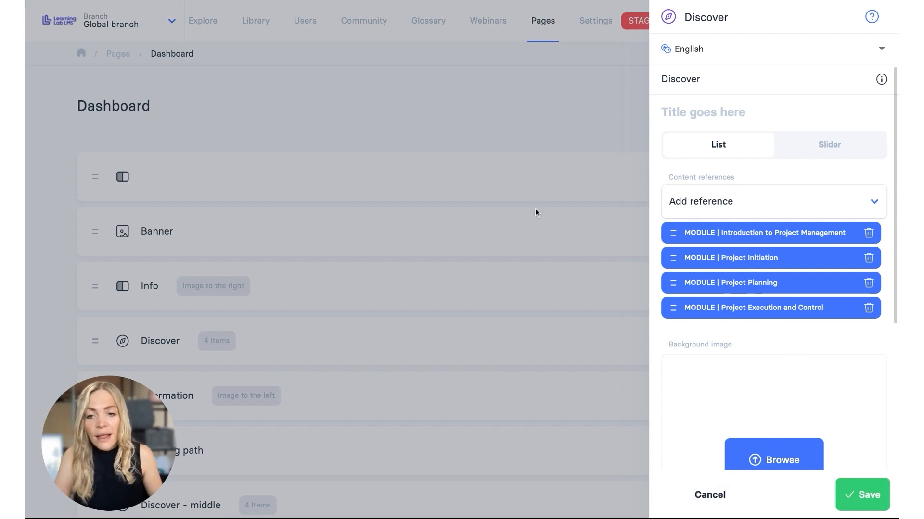
pyautogui.click(713, 495)
# Step: In the Information block, try the Image to the right layout, return to Image to the left, and close the block unsaved
pyautogui.scroll(-2, 504, 388)
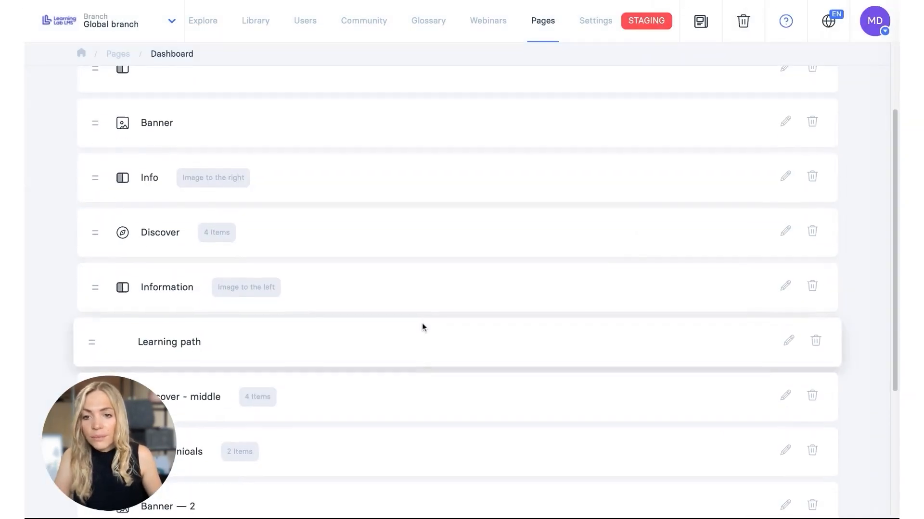
pyautogui.click(786, 286)
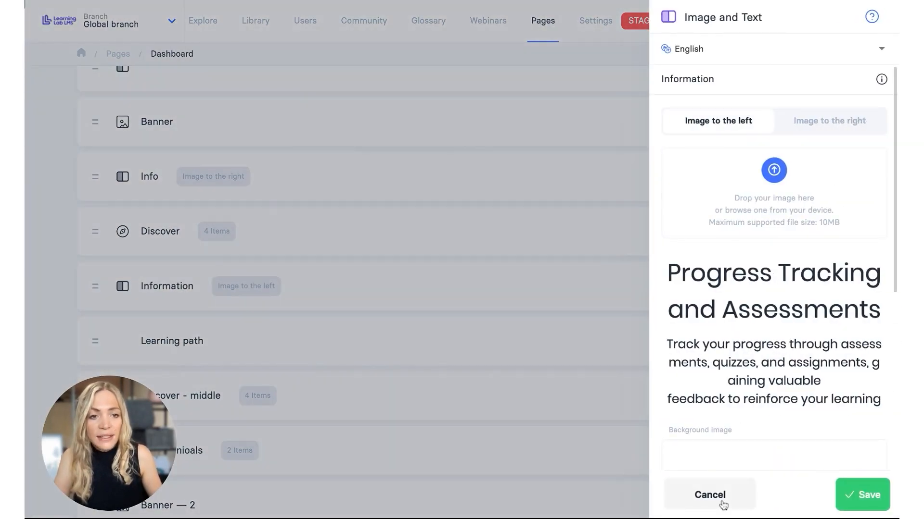
pyautogui.click(822, 122)
pyautogui.click(747, 123)
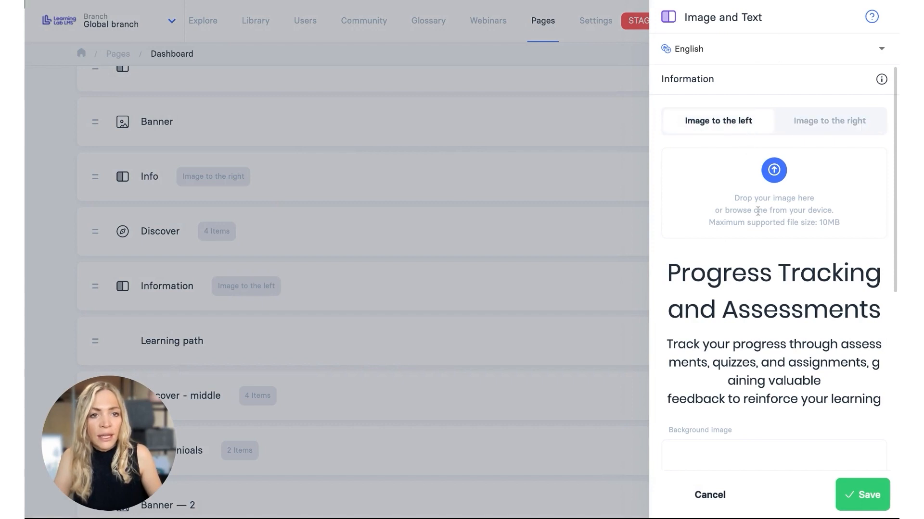
pyautogui.click(723, 498)
# Step: Examine the Learning path block's title, background image and background color settings, and close it without saving
pyautogui.scroll(-2, 638, 474)
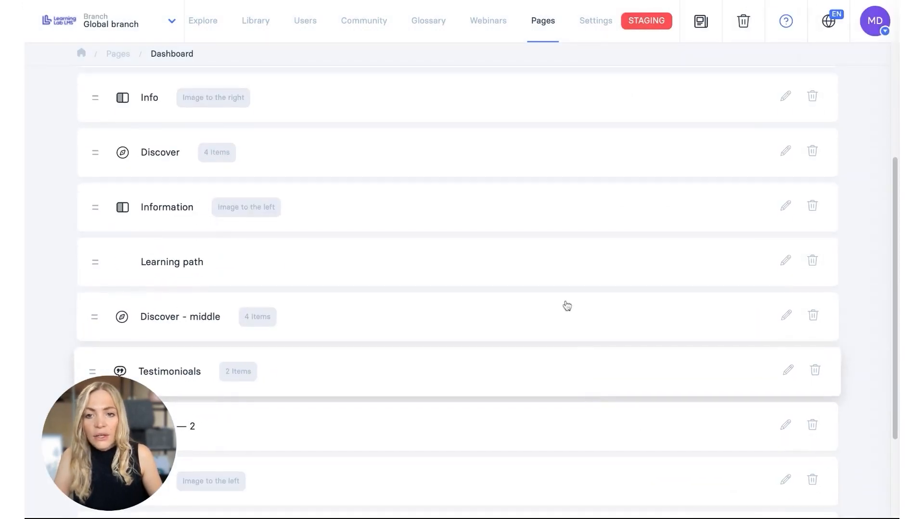
pyautogui.click(791, 264)
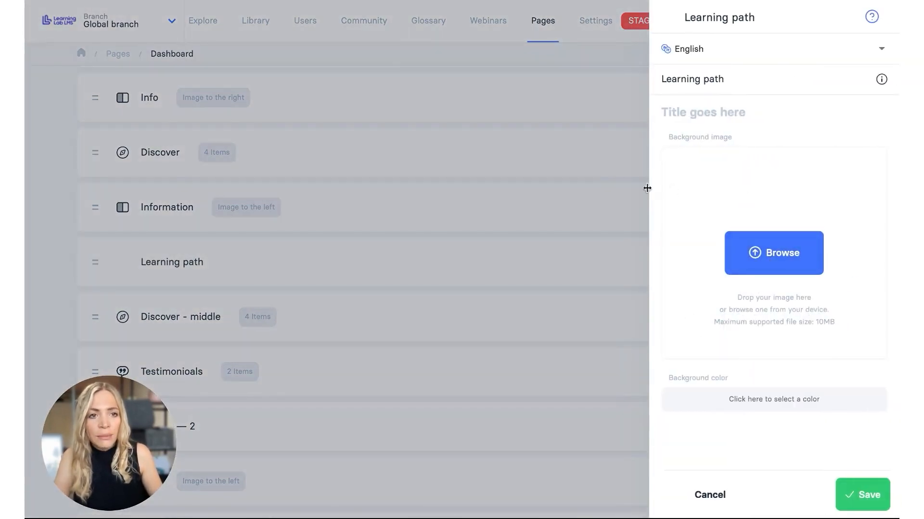
pyautogui.click(708, 495)
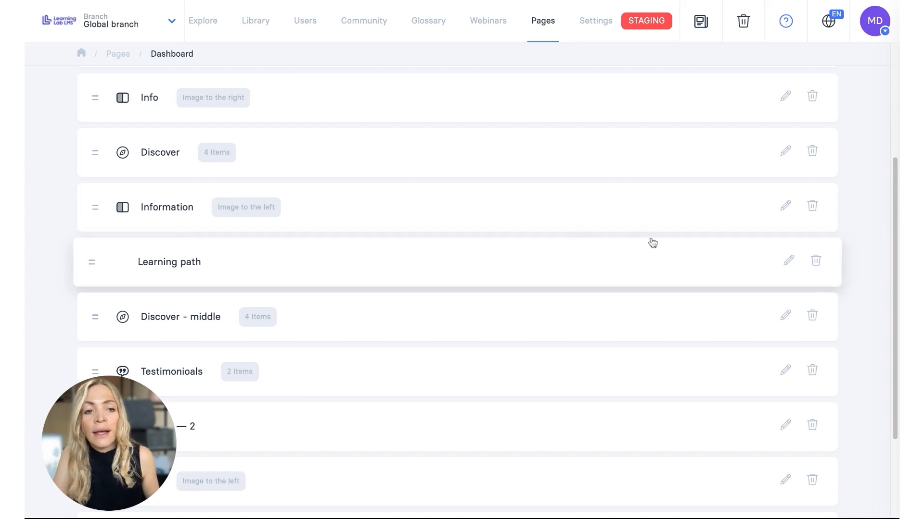
pyautogui.click(785, 261)
pyautogui.moveTo(777, 241)
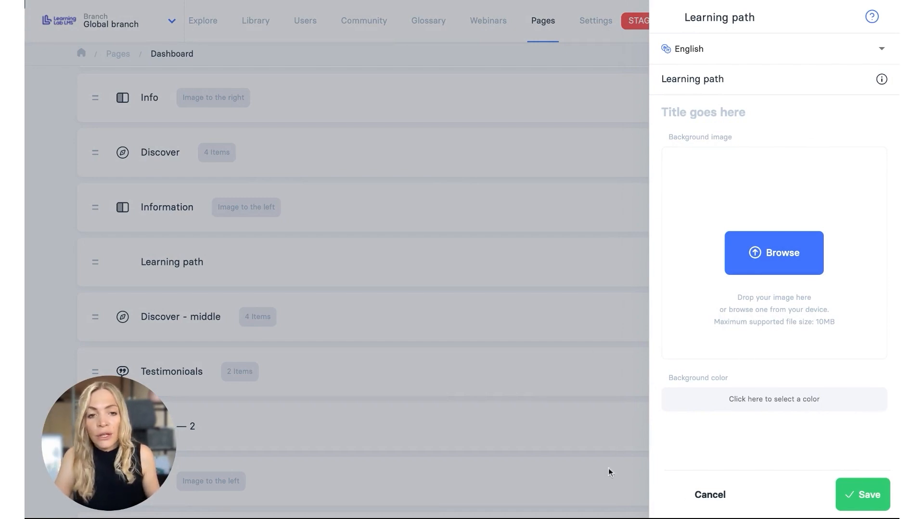
pyautogui.click(708, 495)
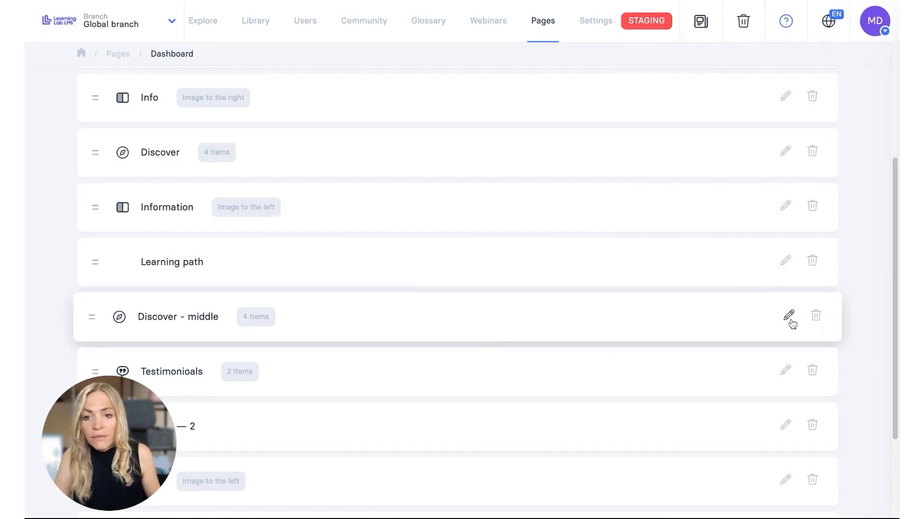
# Step: Examine the Discover - middle block's list layout and module references, and close it without saving
pyautogui.click(785, 293)
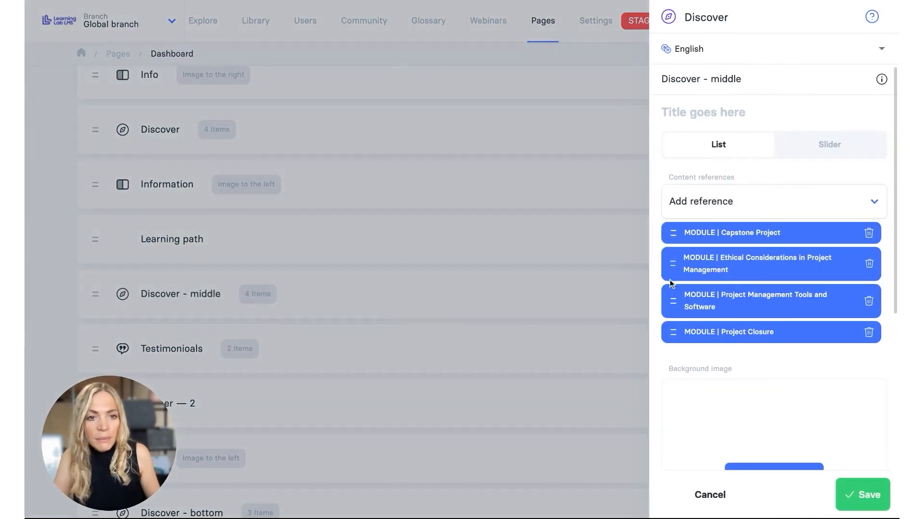
pyautogui.click(713, 496)
pyautogui.scroll(-1, 476, 262)
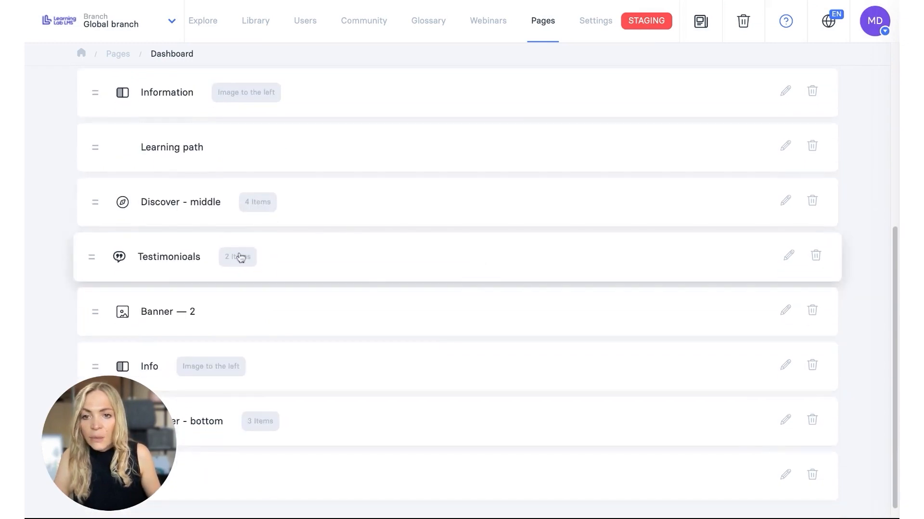
# Step: Open the Testimonials block's second item, Flexibility and Success Made Possible through eLearning, for editing and examine its title, text and photo
pyautogui.click(785, 255)
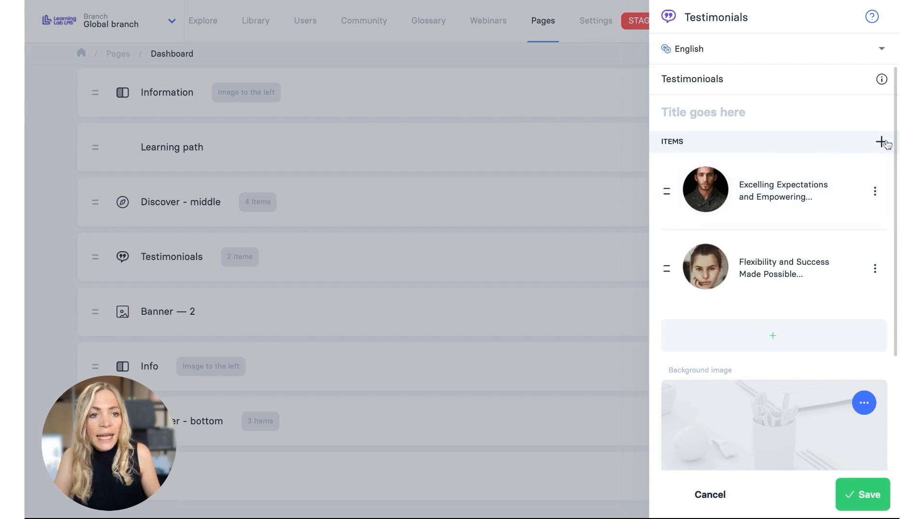
pyautogui.click(874, 271)
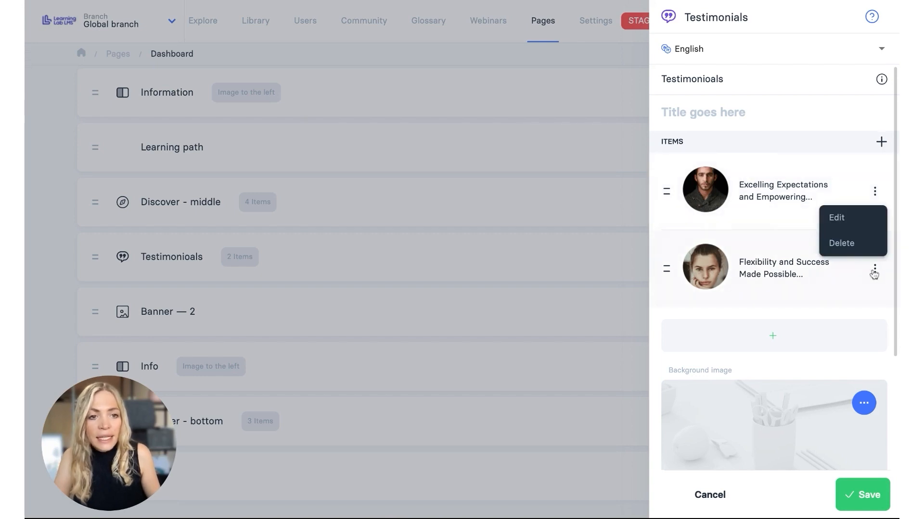
pyautogui.click(877, 224)
pyautogui.scroll(-3, 680, 327)
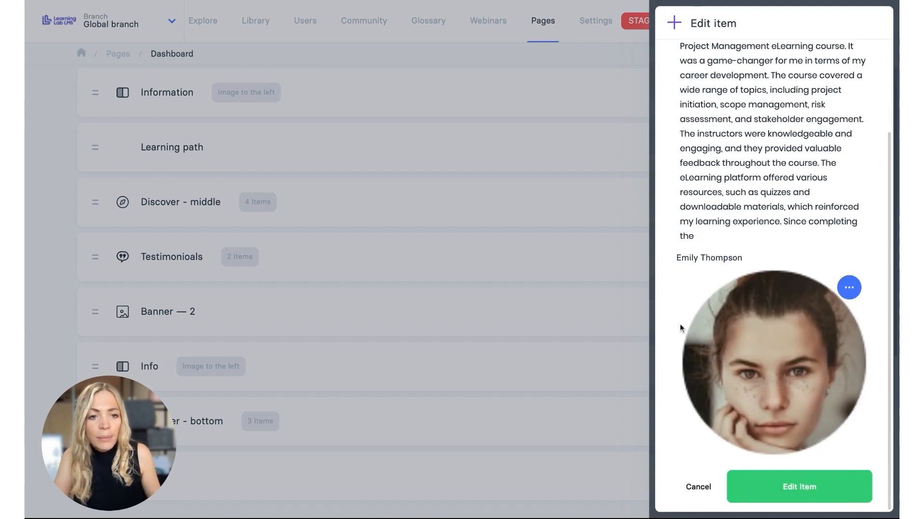
pyautogui.scroll(2, 809, 284)
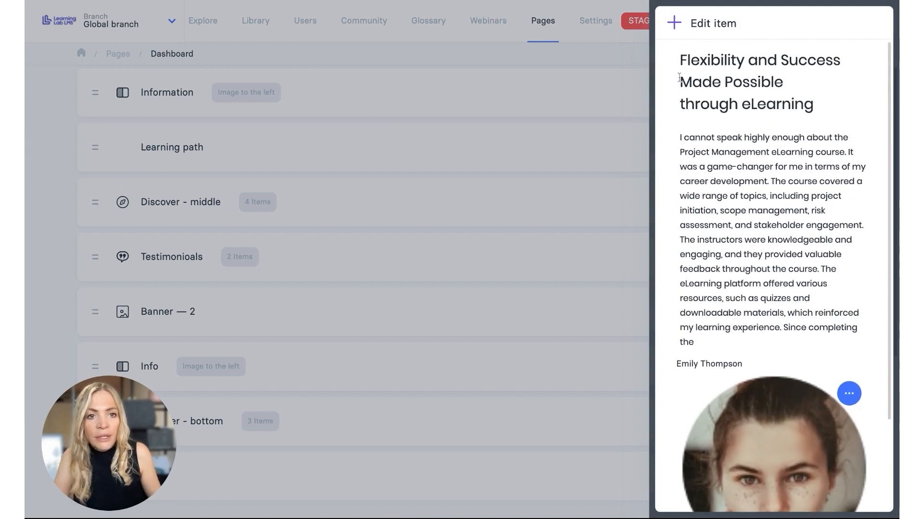
# Step: Try bold formatting on a passage of the testimonial's body text, discard the item edit, and close the Testimonials block unsaved
pyautogui.moveTo(717, 152); pyautogui.dragTo(683, 302)
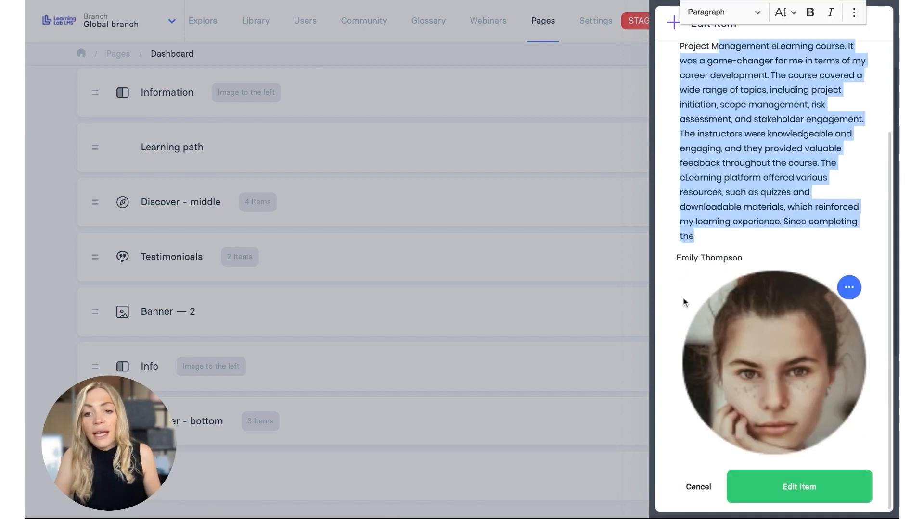
pyautogui.click(797, 237)
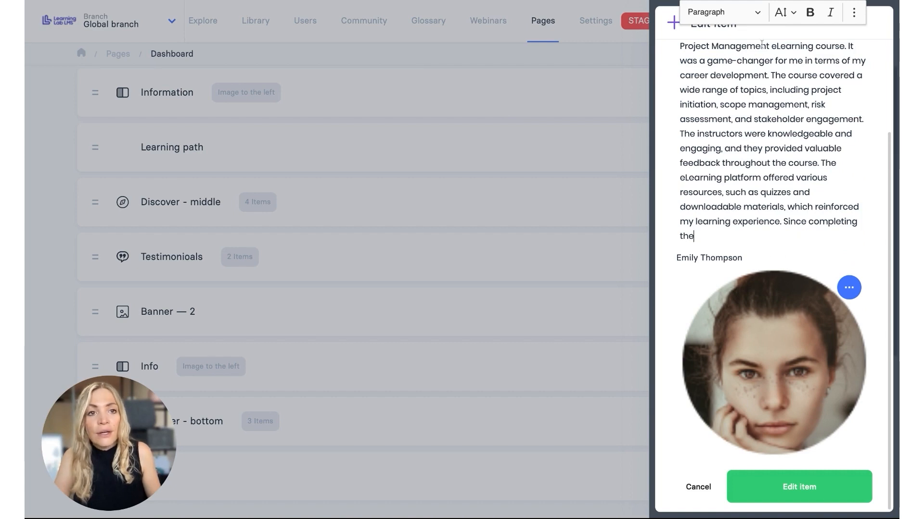
pyautogui.moveTo(685, 57); pyautogui.dragTo(782, 91)
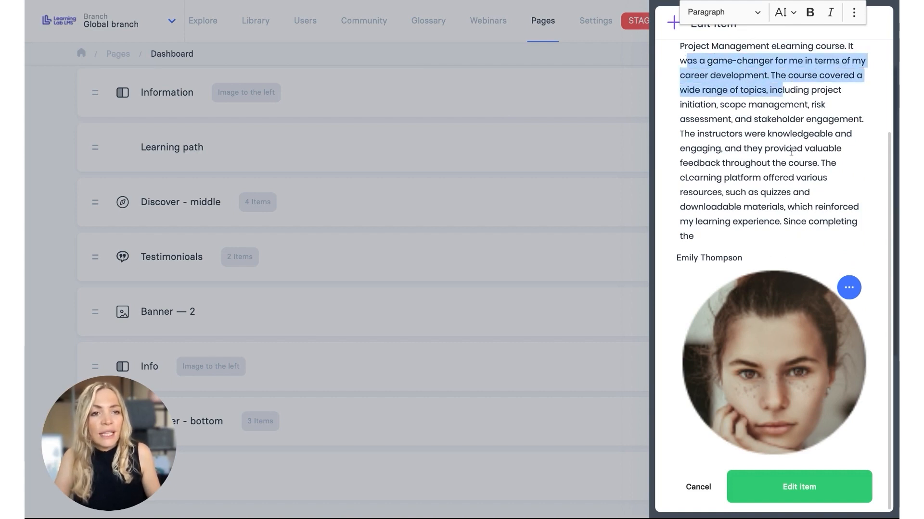
pyautogui.click(810, 38)
pyautogui.click(809, 39)
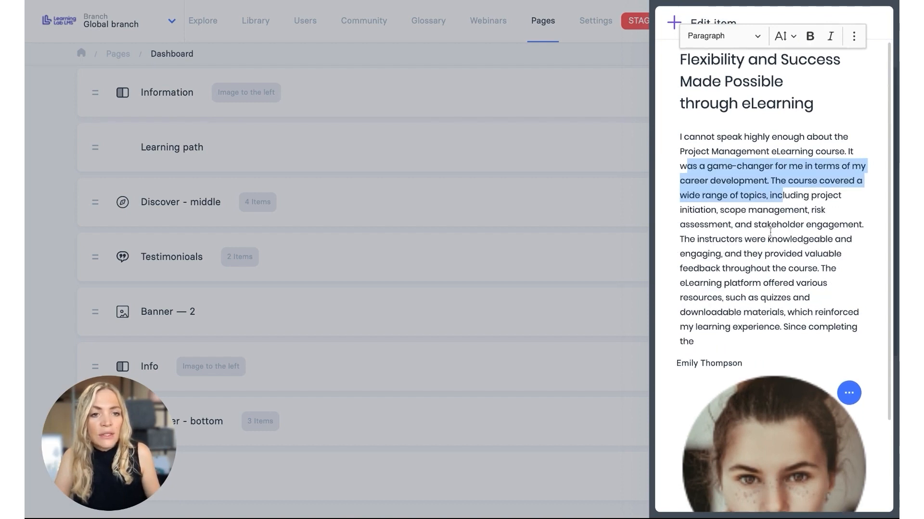
pyautogui.scroll(-3, 734, 305)
pyautogui.click(697, 494)
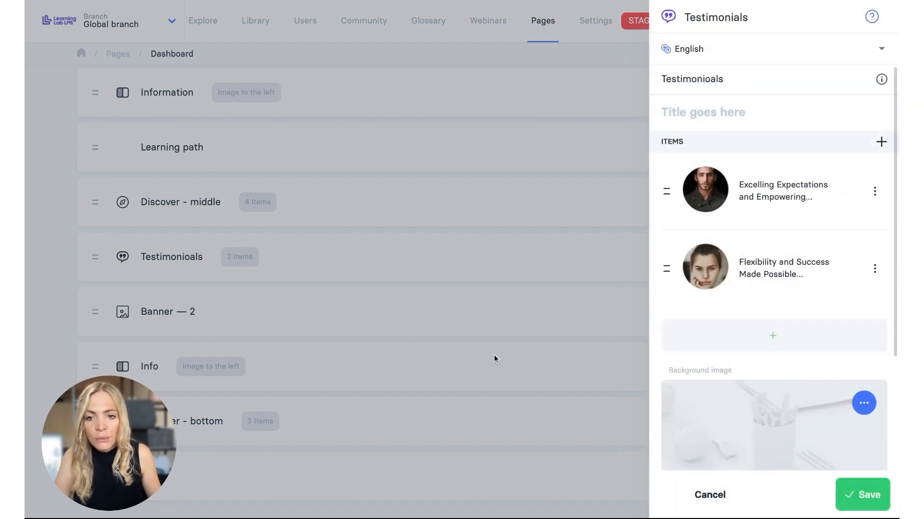
pyautogui.click(509, 493)
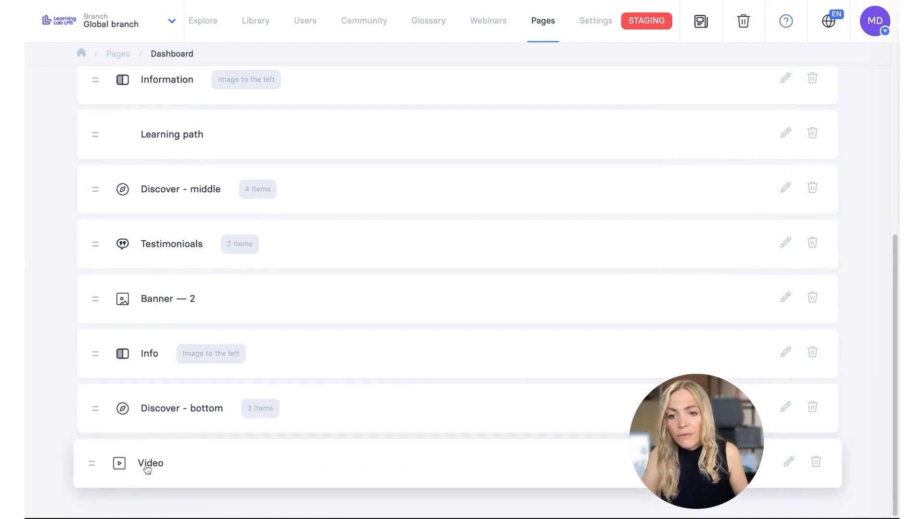
# Step: Examine the Video block's embedded video, its options and the background settings
pyautogui.click(794, 465)
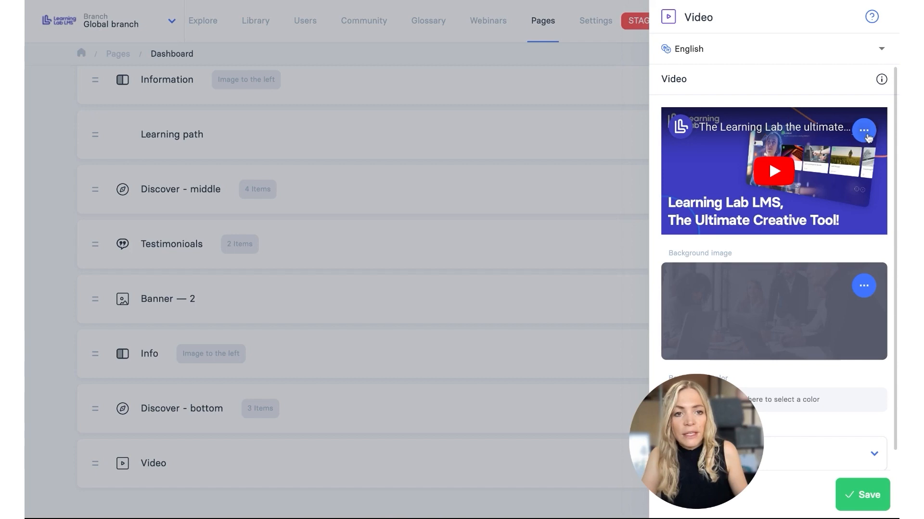
pyautogui.click(864, 131)
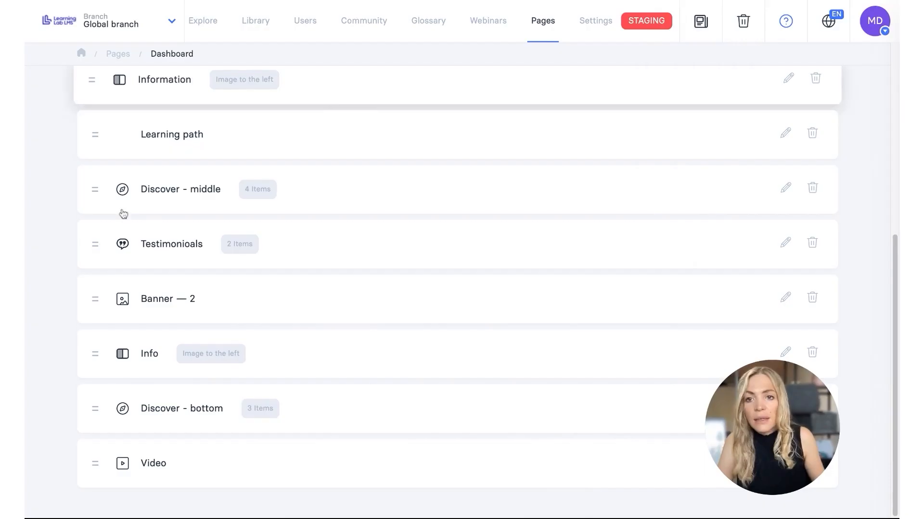
# Step: Reorder the Dashboard blocks: move Information below Learning path, and move Learning path up to second place, above Banner
pyautogui.scroll(7, 139, 241)
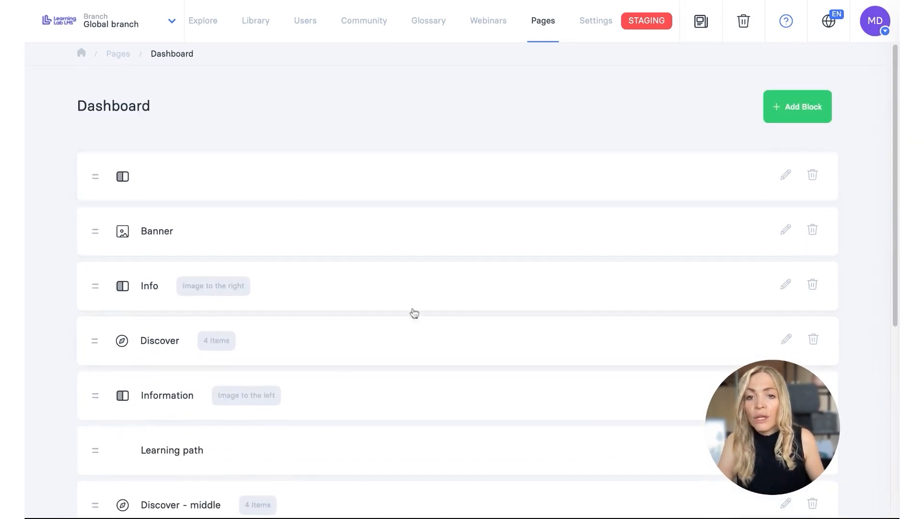
pyautogui.moveTo(87, 396)
pyautogui.mouseDown()
pyautogui.moveTo(108, 359)
pyautogui.moveTo(70, 276)
pyautogui.moveTo(79, 382)
pyautogui.moveTo(48, 468)
pyautogui.moveTo(83, 440)
pyautogui.mouseUp()
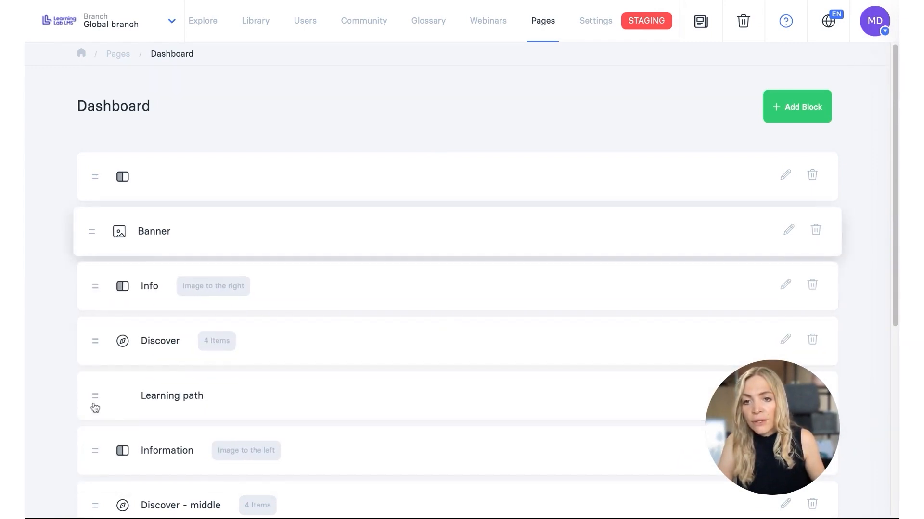
pyautogui.moveTo(102, 408); pyautogui.dragTo(99, 255)
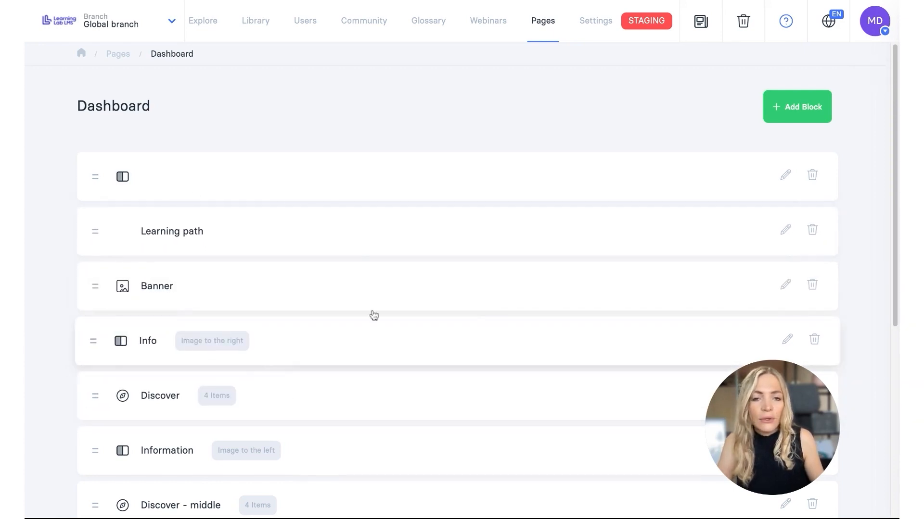
# Step: Start adding a Promotion block for logged-in users, examine its image, video, button, text color and background image settings, and cancel it
pyautogui.click(799, 103)
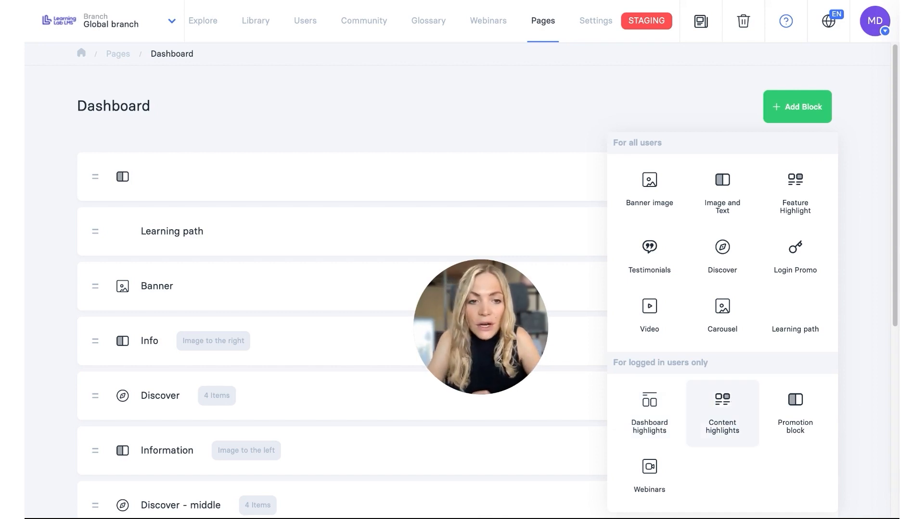
pyautogui.click(787, 412)
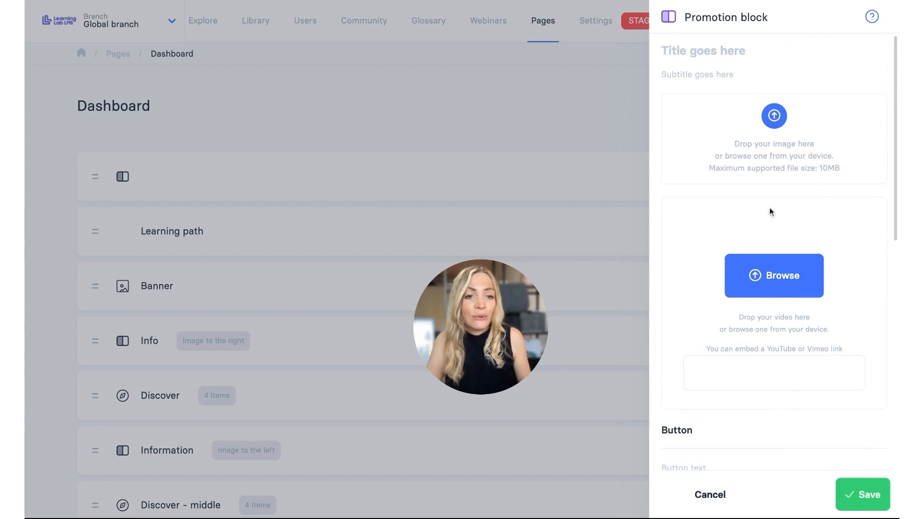
pyautogui.scroll(-5, 763, 221)
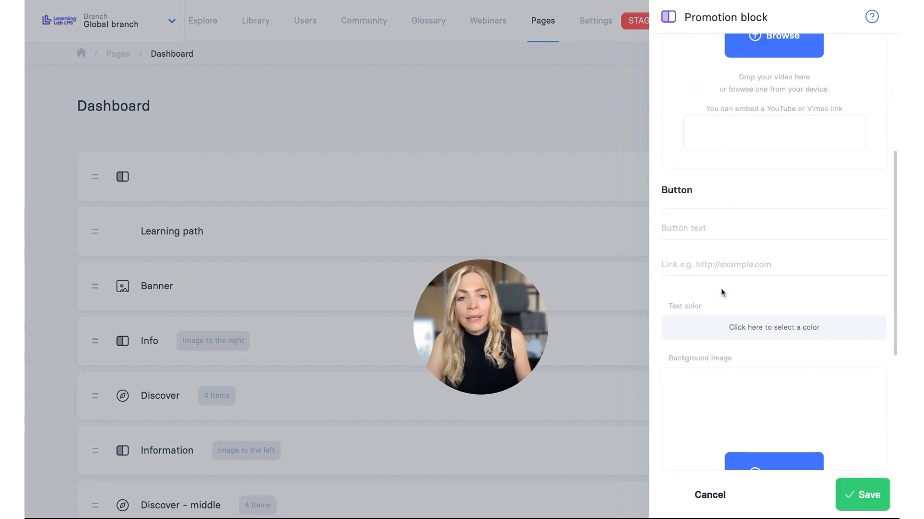
pyautogui.scroll(-3, 673, 289)
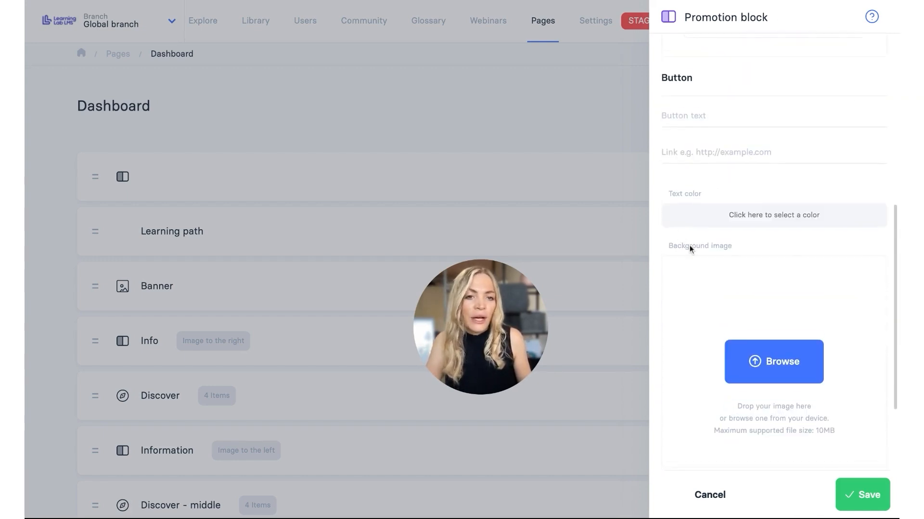
pyautogui.click(710, 495)
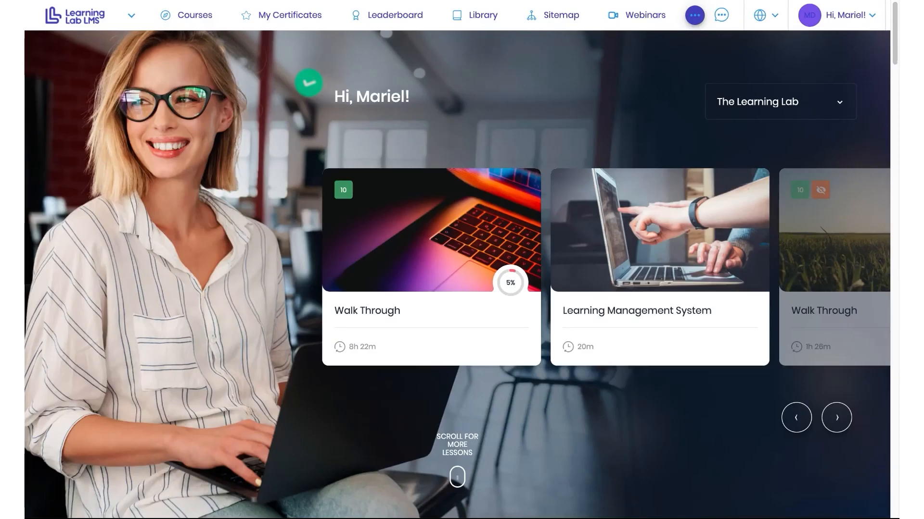
# Step: Review the block order on the learner dashboard, from the course carousel and learning path down to the video and back up to Expert Instructors
pyautogui.scroll(-6, 293, 135)
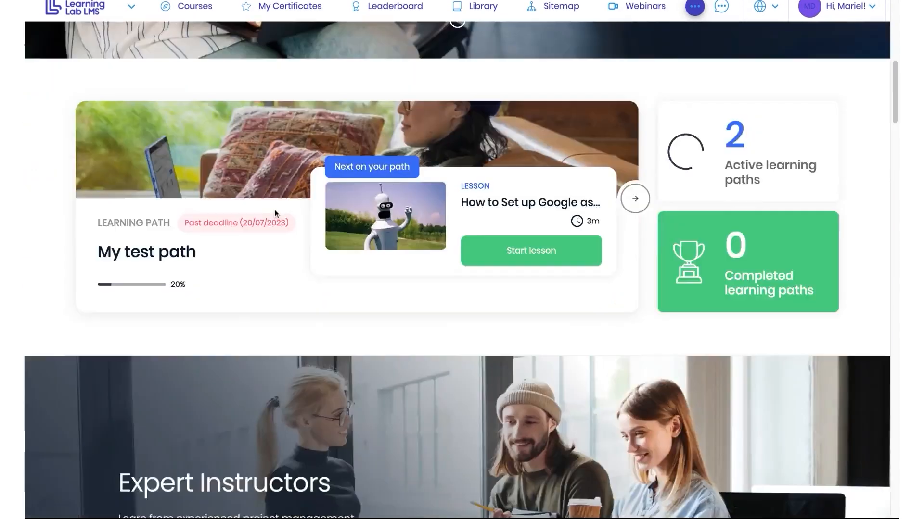
pyautogui.scroll(-20, 276, 213)
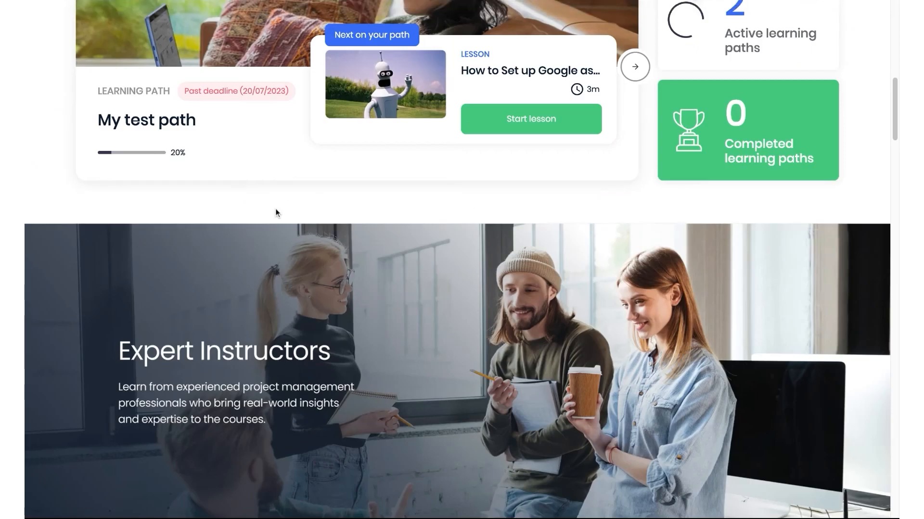
pyautogui.scroll(-20, 276, 213)
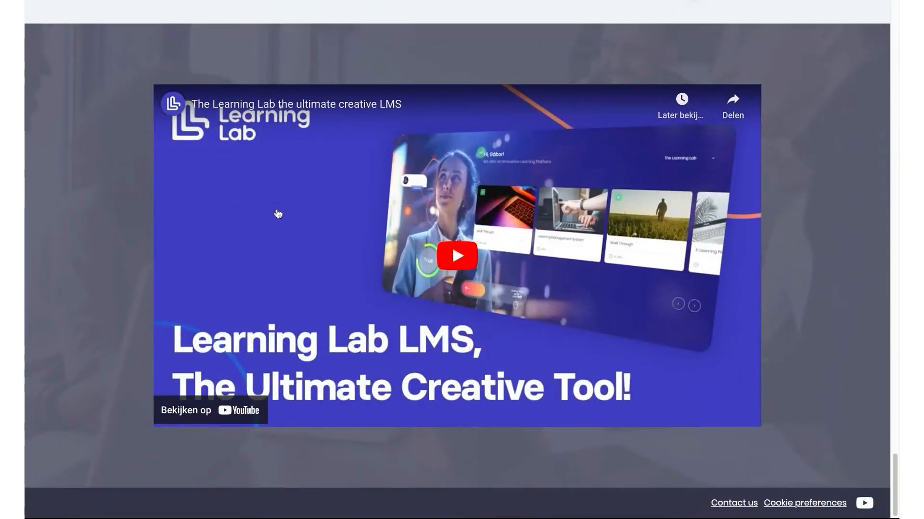
pyautogui.scroll(20, 278, 214)
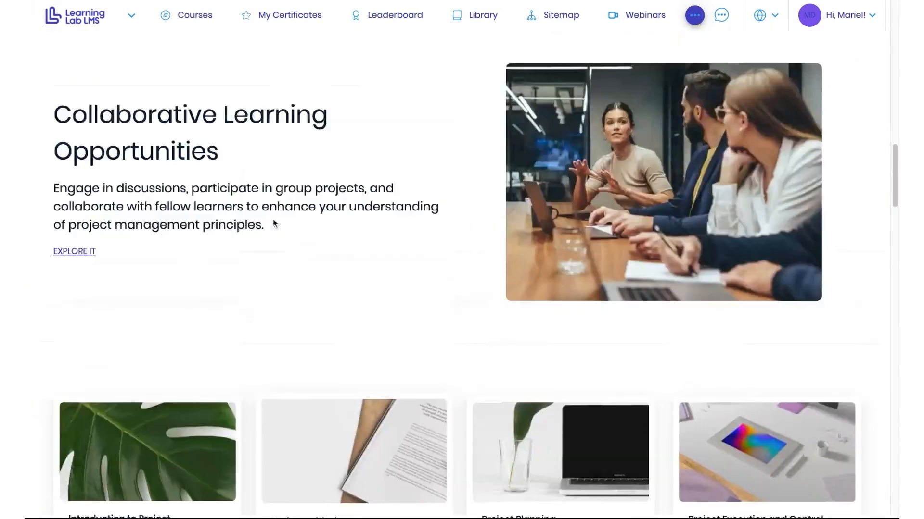
pyautogui.scroll(8, 274, 223)
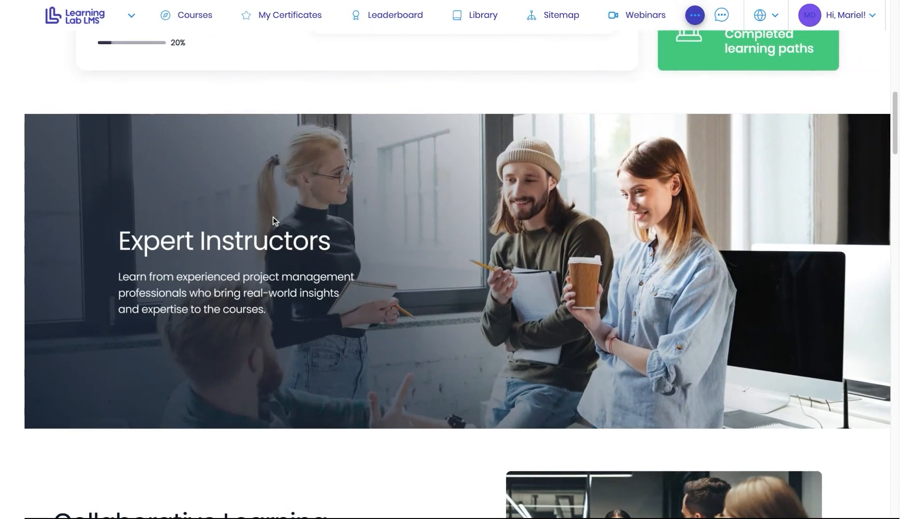